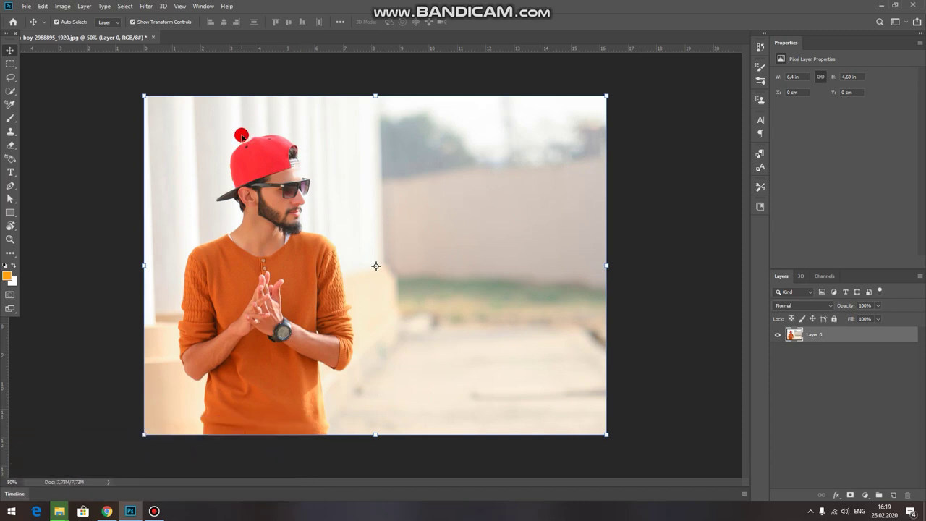
# - With the Lasso tool active, enter the Select and Mask workspace
pyautogui.click(11, 77)
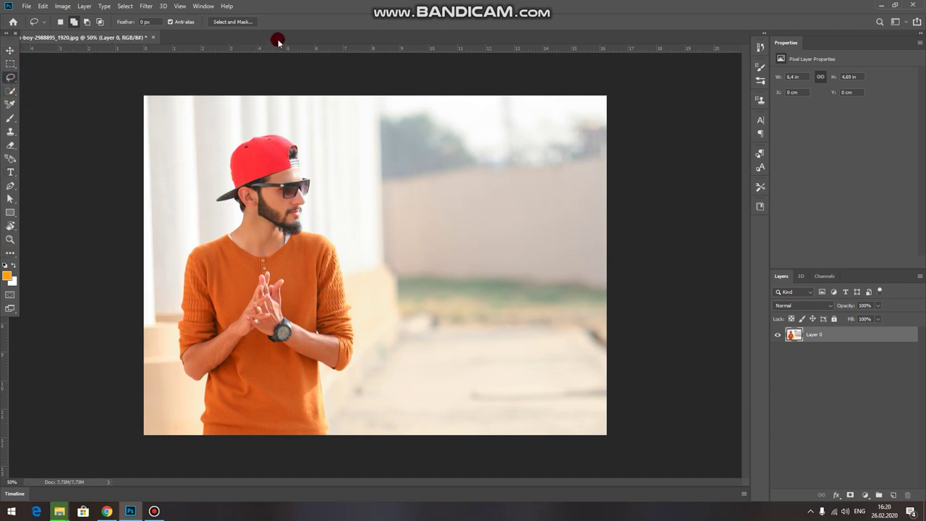
pyautogui.click(232, 23)
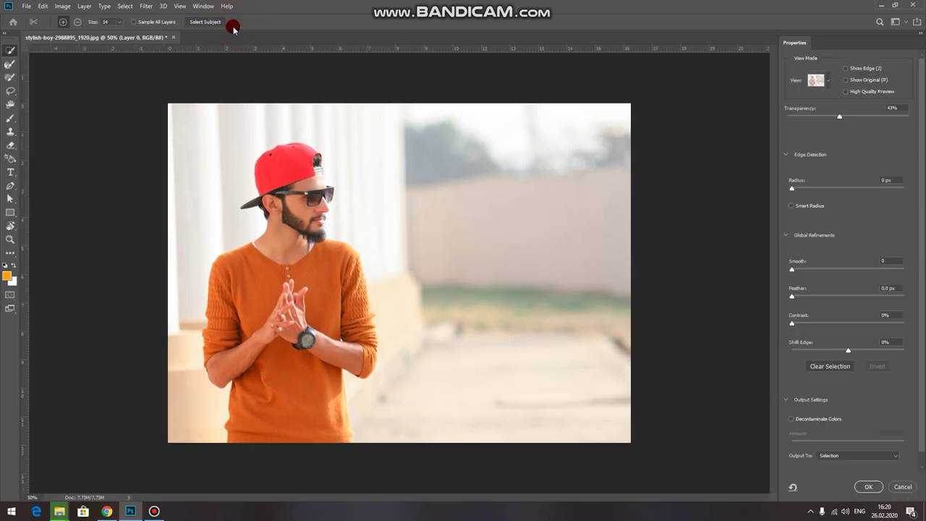
# - Paint the red cap, orange sweater, sleeves and hands into the selection with Quick Selection
pyautogui.moveTo(306, 161)
pyautogui.mouseDown()
pyautogui.moveTo(321, 193)
pyautogui.moveTo(307, 223)
pyautogui.mouseUp()
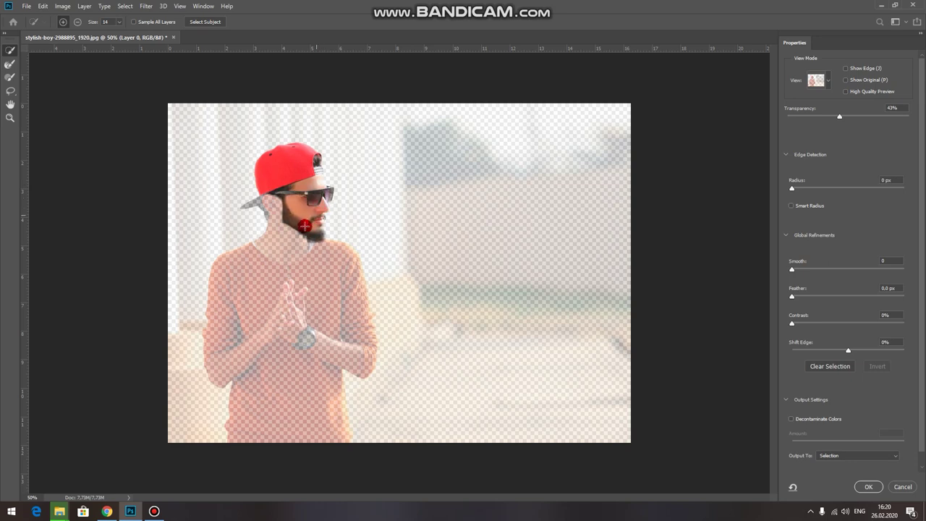
pyautogui.moveTo(267, 201)
pyautogui.mouseDown()
pyautogui.moveTo(282, 272)
pyautogui.moveTo(335, 265)
pyautogui.moveTo(359, 321)
pyautogui.moveTo(360, 359)
pyautogui.moveTo(365, 309)
pyautogui.mouseUp()
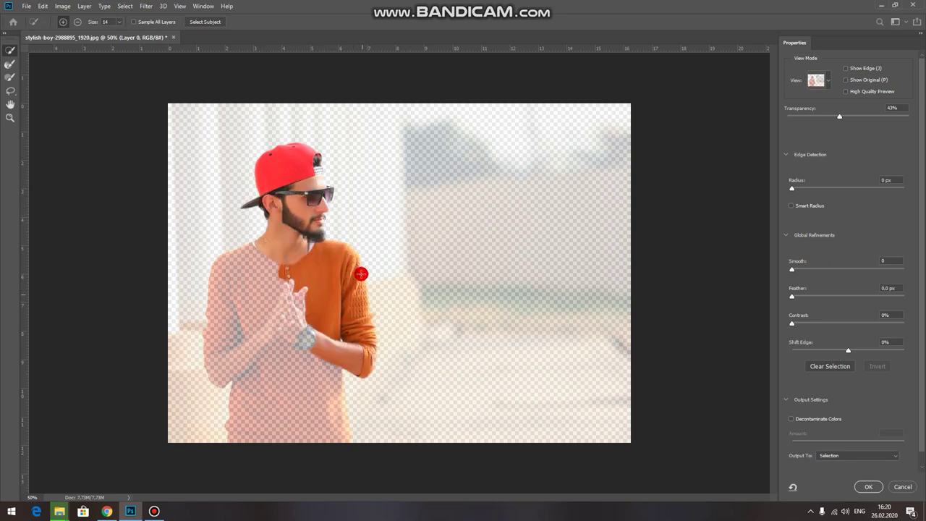
pyautogui.moveTo(264, 311)
pyautogui.mouseDown()
pyautogui.moveTo(289, 337)
pyautogui.moveTo(260, 372)
pyautogui.mouseUp()
pyautogui.scroll(3, 236, 109)
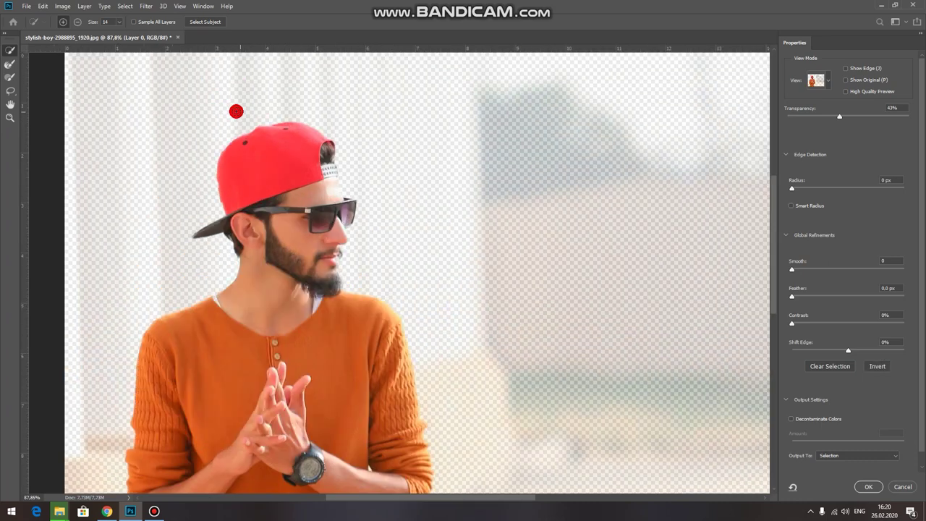
pyautogui.scroll(4, 260, 217)
pyautogui.scroll(3, 275, 306)
pyautogui.scroll(2, 325, 314)
pyautogui.scroll(2, 391, 322)
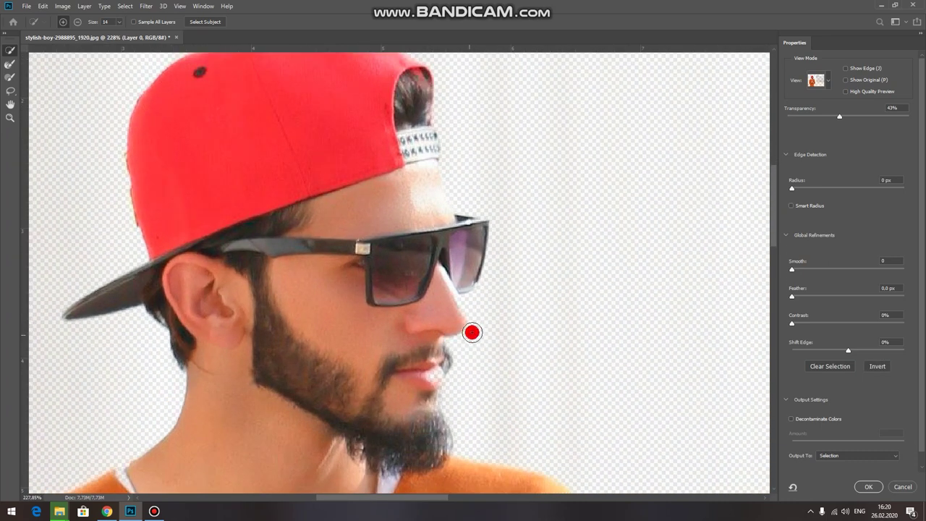
pyautogui.scroll(2, 433, 291)
# - Brush along the nose and nose tip to clean up the selection edge
pyautogui.moveTo(449, 296)
pyautogui.mouseDown()
pyautogui.moveTo(418, 340)
pyautogui.moveTo(404, 419)
pyautogui.mouseUp()
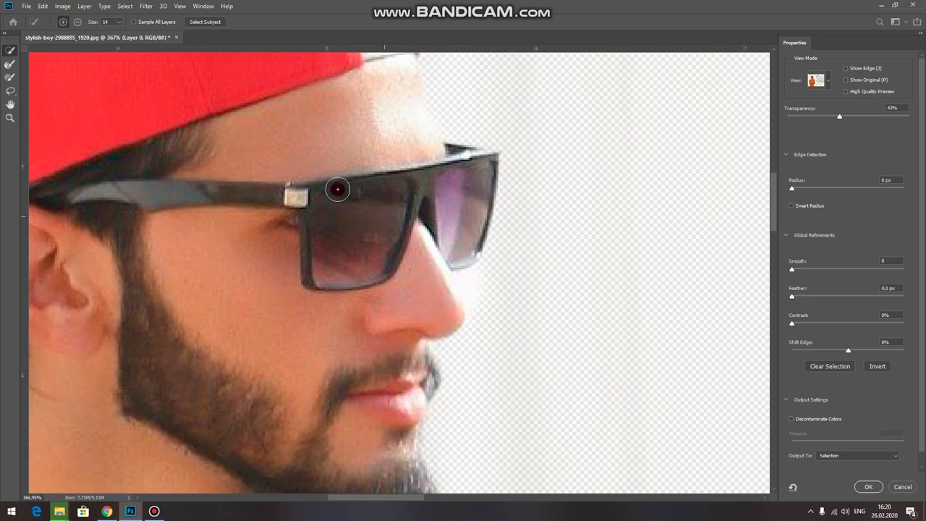
pyautogui.click(494, 271)
pyautogui.moveTo(498, 289)
pyautogui.mouseDown()
pyautogui.moveTo(477, 281)
pyautogui.moveTo(487, 308)
pyautogui.moveTo(495, 291)
pyautogui.mouseUp()
pyautogui.scroll(-3, 490, 272)
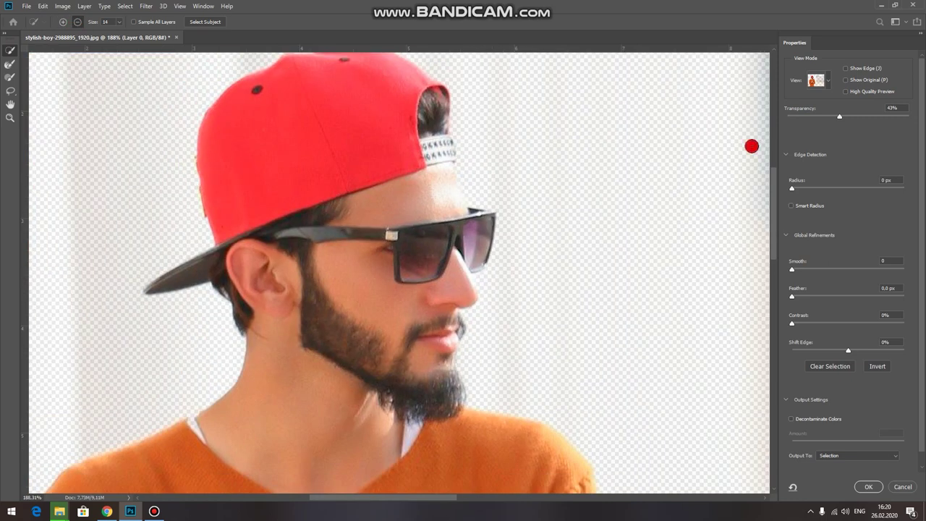
pyautogui.click(824, 80)
# - Preview in Overlay view mode and fix the selection edges at the right lens and neck
pyautogui.click(782, 142)
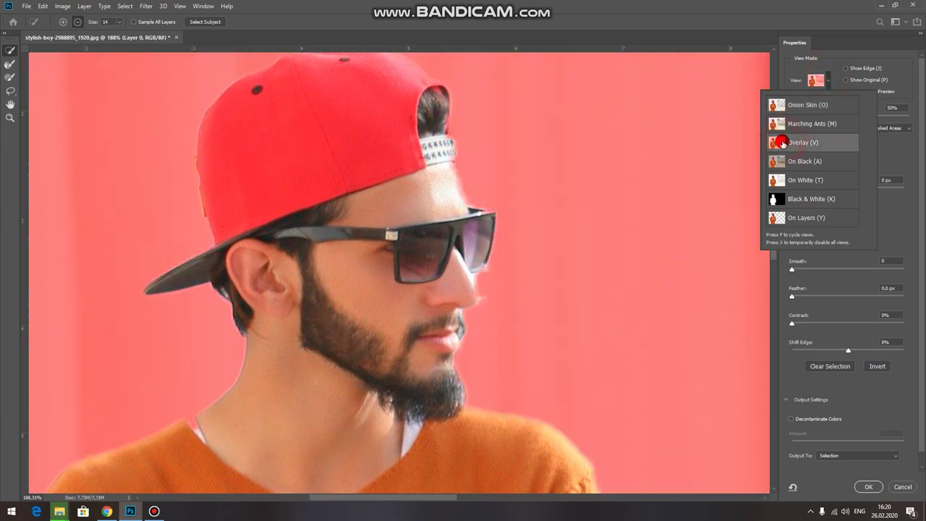
pyautogui.moveTo(458, 162); pyautogui.dragTo(471, 196)
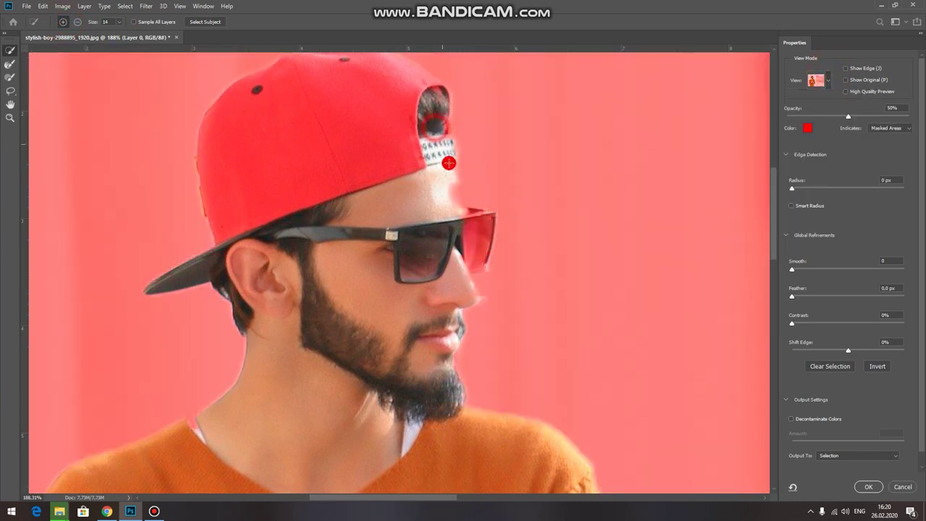
pyautogui.moveTo(473, 207)
pyautogui.mouseDown()
pyautogui.moveTo(451, 200)
pyautogui.moveTo(471, 269)
pyautogui.mouseUp()
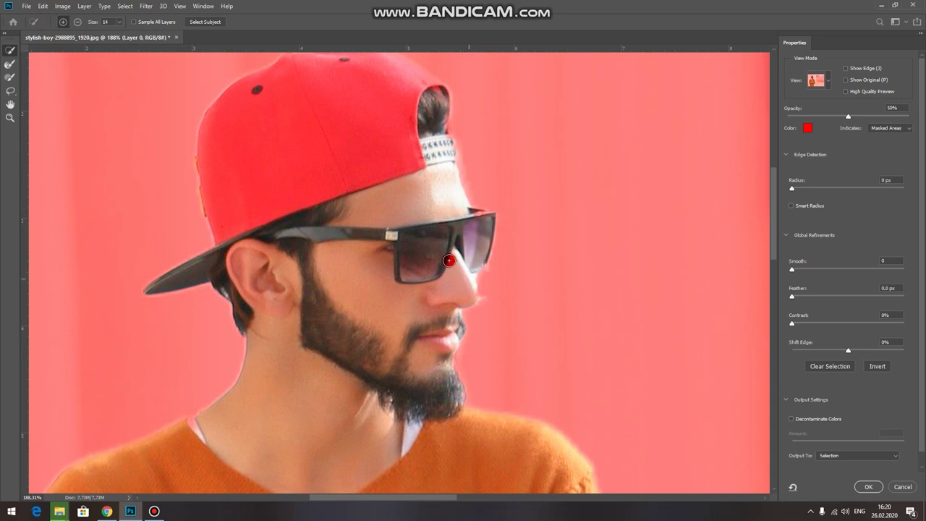
pyautogui.scroll(-1, 362, 277)
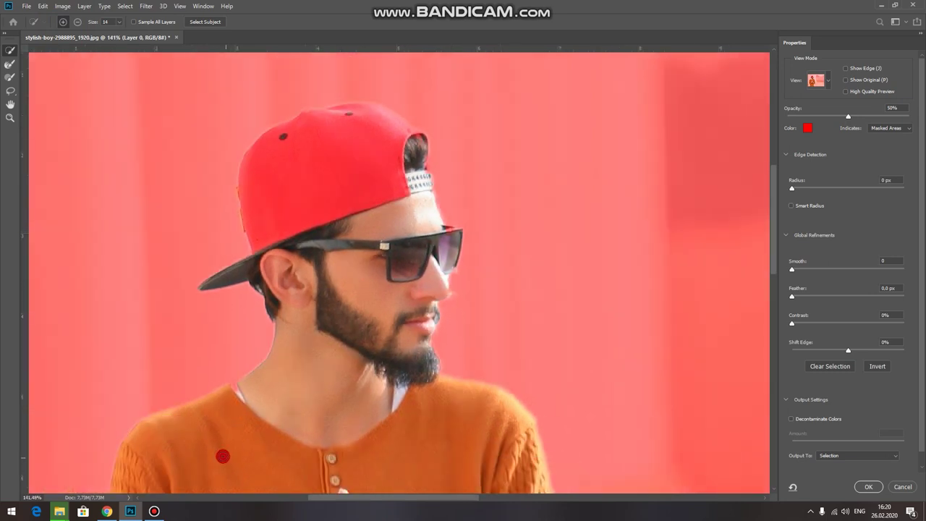
pyautogui.moveTo(232, 394)
pyautogui.mouseDown()
pyautogui.moveTo(232, 386)
pyautogui.moveTo(239, 392)
pyautogui.mouseUp()
# - Refine the temple hair with the Refine Edge Brush and apply the selection
pyautogui.click(13, 65)
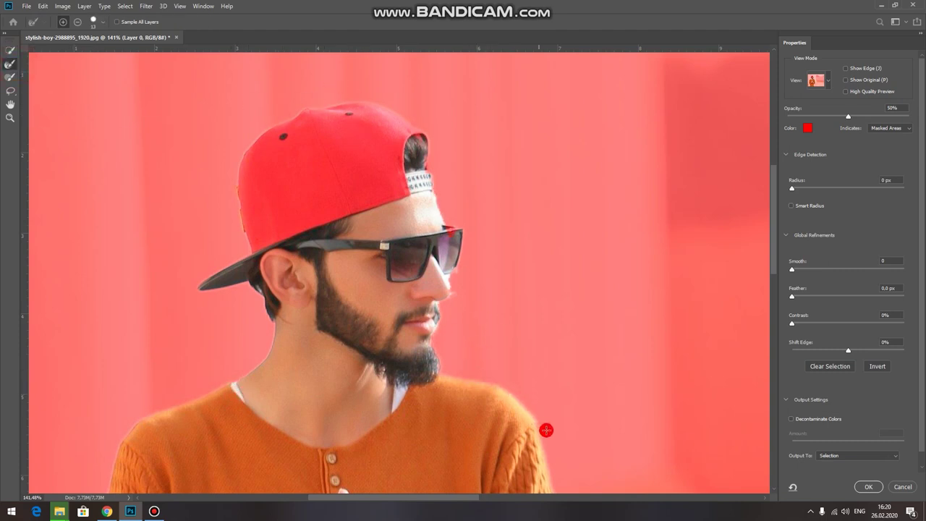
pyautogui.moveTo(442, 211)
pyautogui.mouseDown()
pyautogui.moveTo(430, 208)
pyautogui.moveTo(458, 220)
pyautogui.mouseUp()
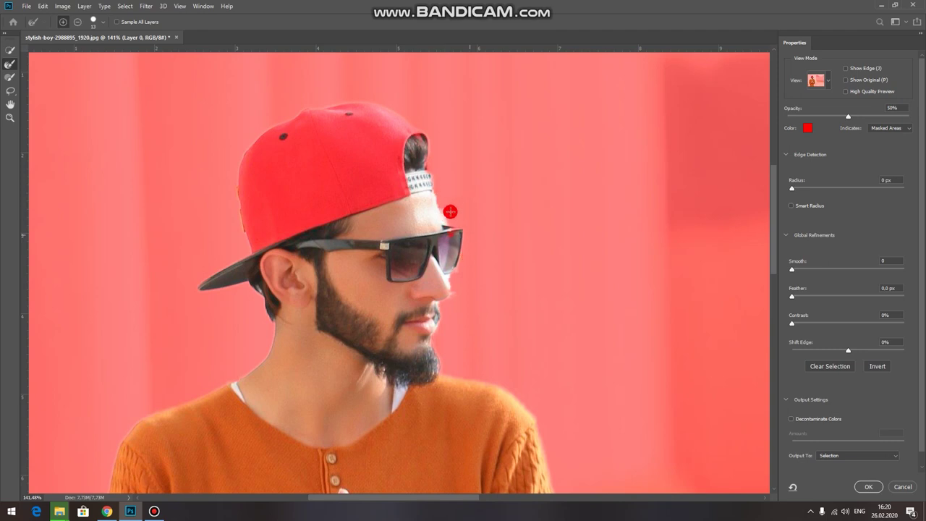
pyautogui.click(868, 486)
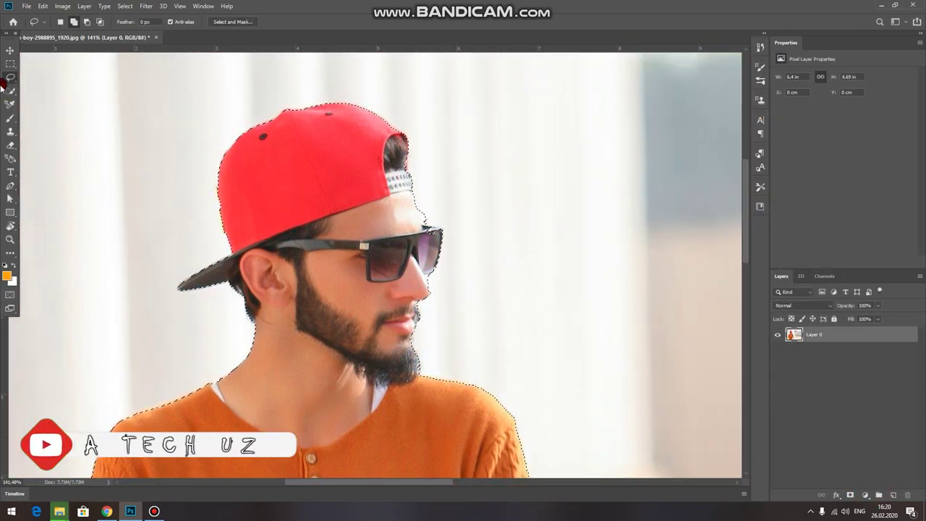
# - Add along the cap edge and subtract the background wedge between cap and glasses
pyautogui.click(74, 22)
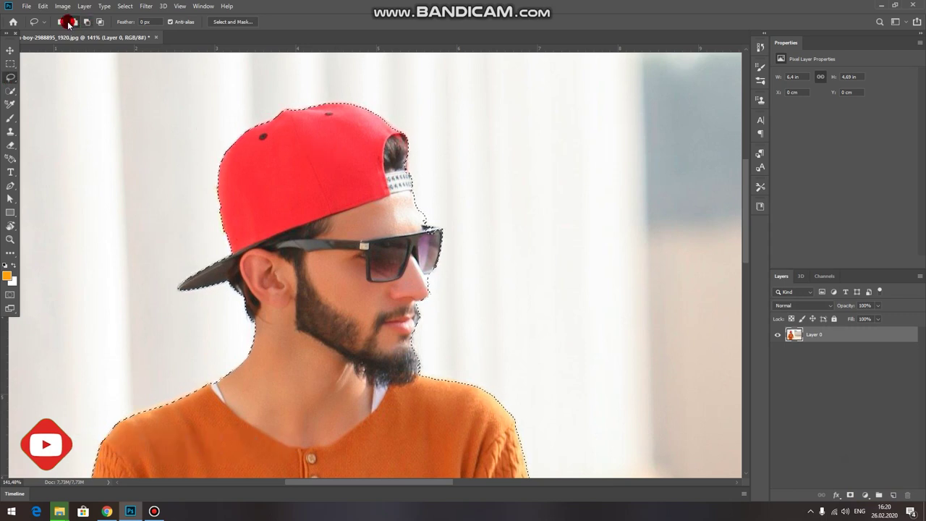
pyautogui.keyDown('alt'); pyautogui.scroll(5, 452, 218); pyautogui.keyUp('alt')
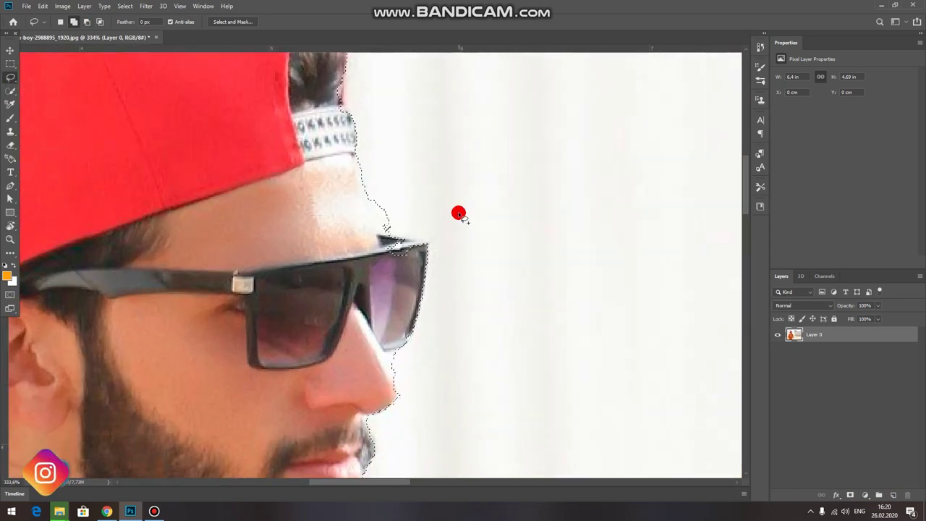
pyautogui.moveTo(350, 131); pyautogui.dragTo(358, 156)
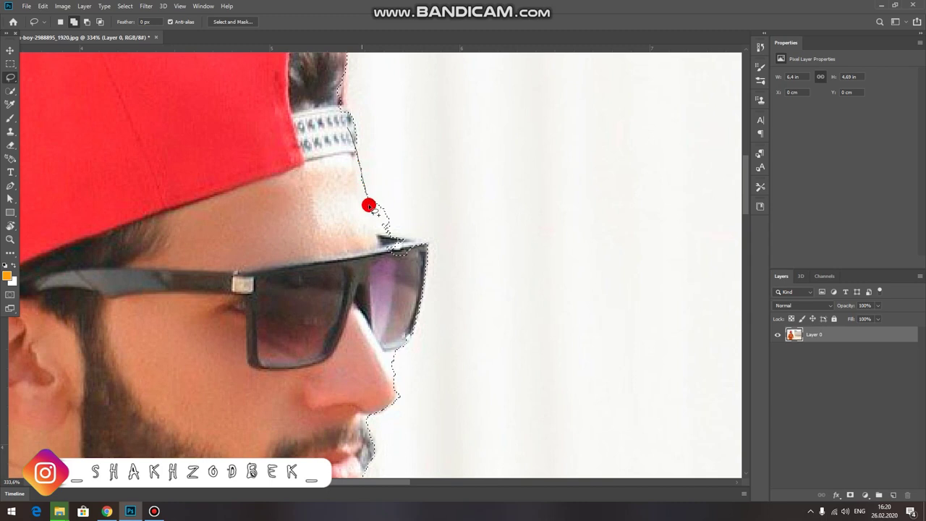
pyautogui.moveTo(379, 229); pyautogui.dragTo(417, 241)
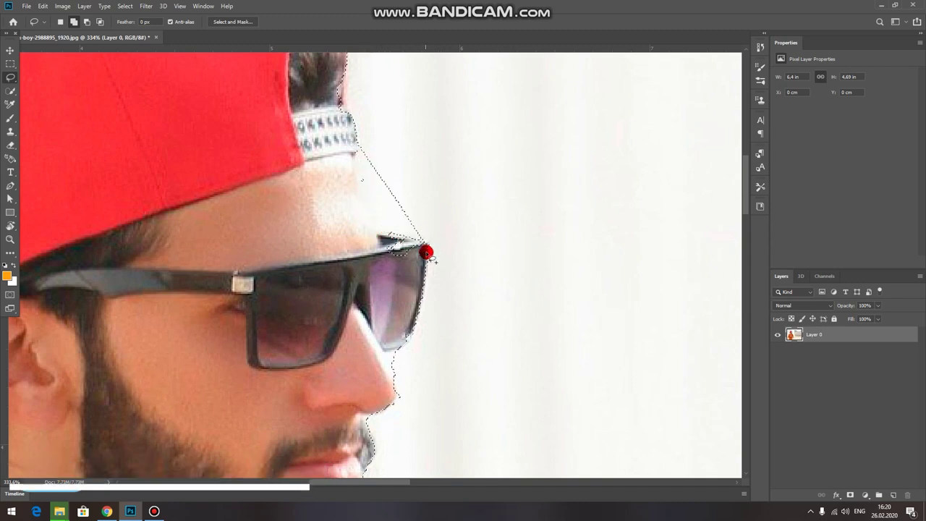
pyautogui.click(87, 22)
pyautogui.moveTo(368, 142); pyautogui.dragTo(360, 170)
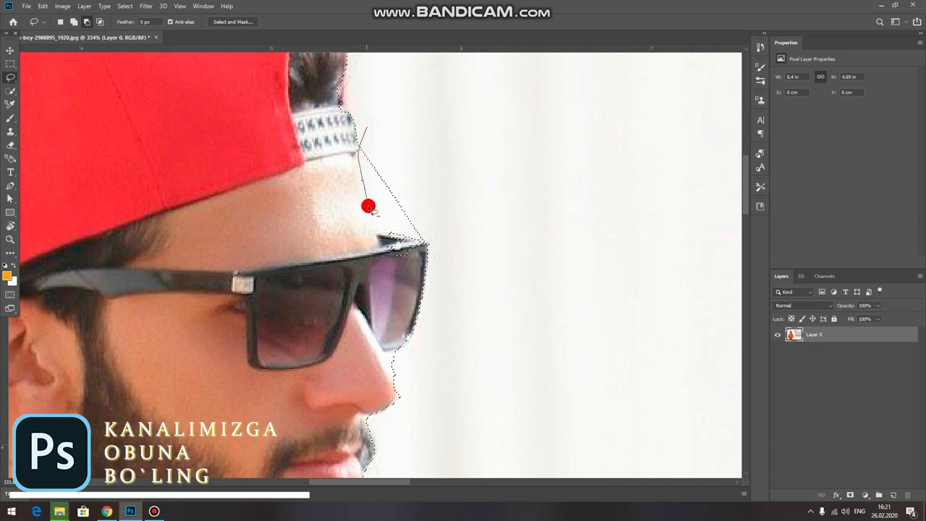
pyautogui.moveTo(423, 242); pyautogui.dragTo(437, 232)
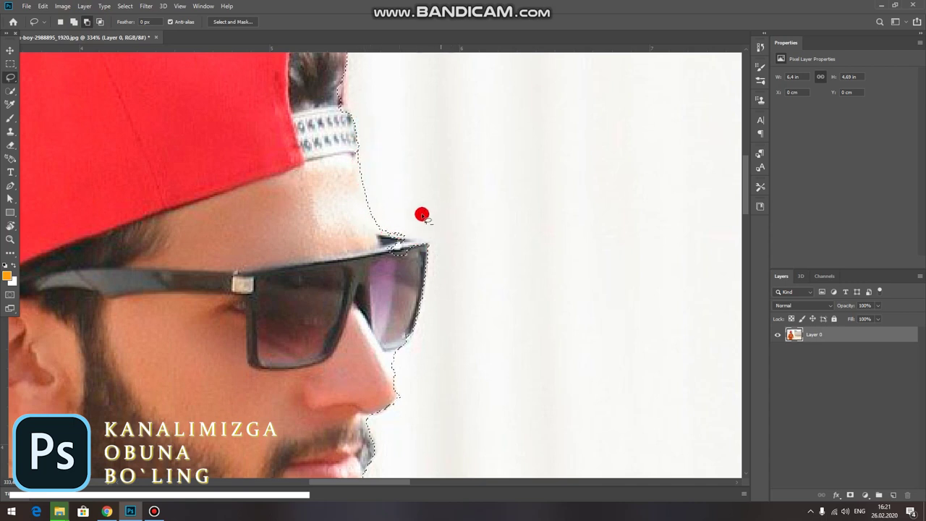
# - Retrace the selection along the glasses' top and nose, removing stray background beside the nose
pyautogui.click(74, 21)
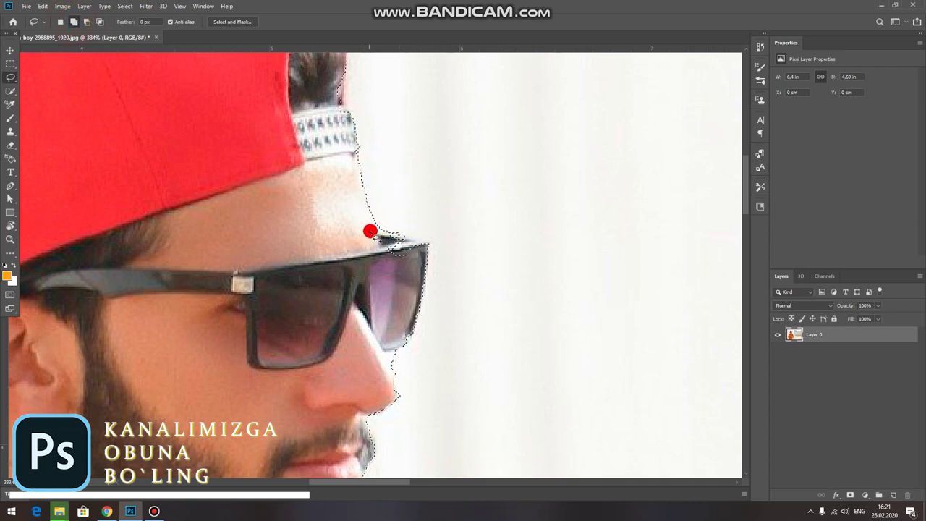
pyautogui.moveTo(425, 258)
pyautogui.mouseDown()
pyautogui.moveTo(402, 253)
pyautogui.moveTo(399, 234)
pyautogui.mouseUp()
pyautogui.scroll(-3, 368, 239)
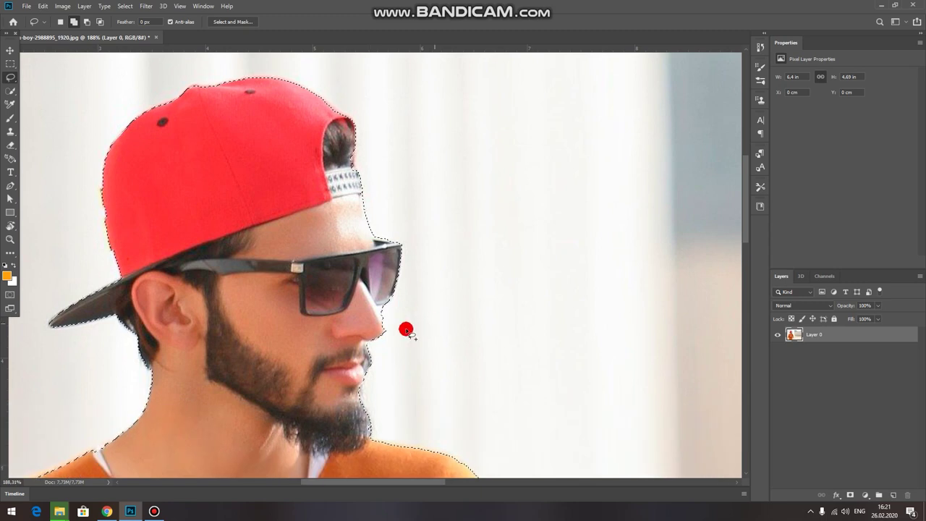
pyautogui.scroll(2, 408, 326)
pyautogui.scroll(2, 393, 331)
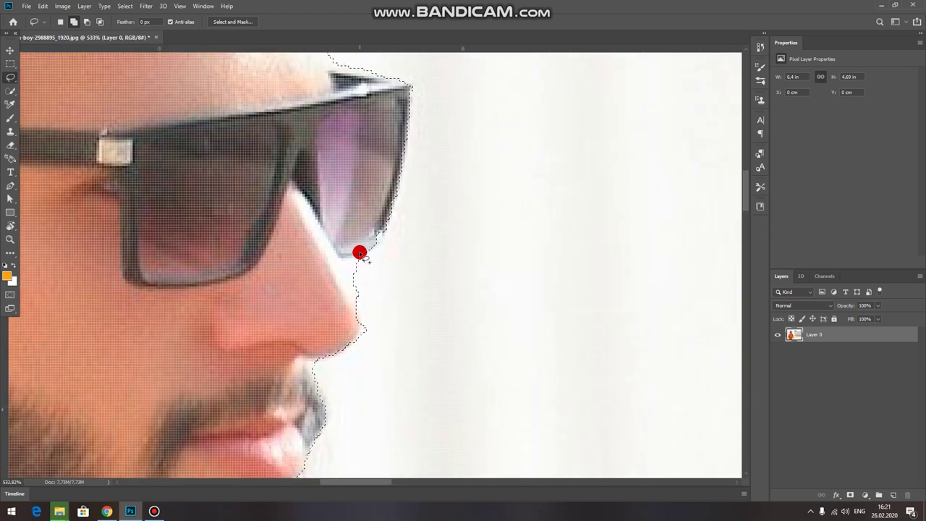
pyautogui.moveTo(362, 266)
pyautogui.mouseDown()
pyautogui.moveTo(340, 267)
pyautogui.moveTo(358, 284)
pyautogui.mouseUp()
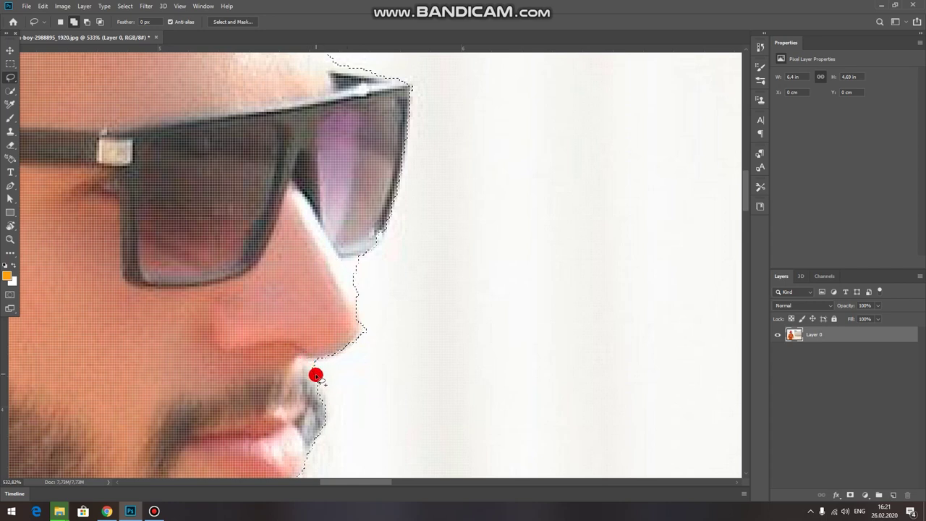
pyautogui.moveTo(309, 321)
pyautogui.mouseDown()
pyautogui.moveTo(320, 273)
pyautogui.moveTo(370, 306)
pyautogui.moveTo(342, 260)
pyautogui.mouseUp()
pyautogui.click(87, 21)
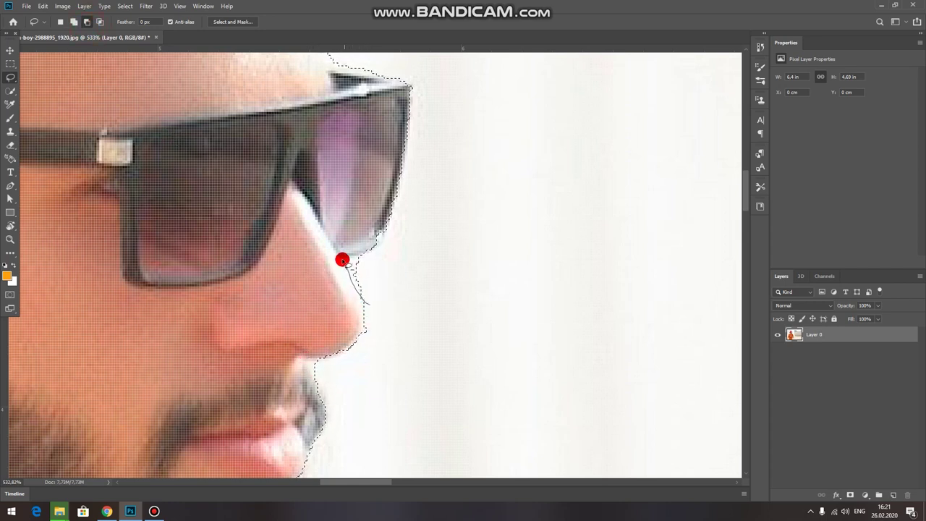
pyautogui.moveTo(397, 249); pyautogui.dragTo(378, 264)
pyautogui.scroll(-3, 368, 323)
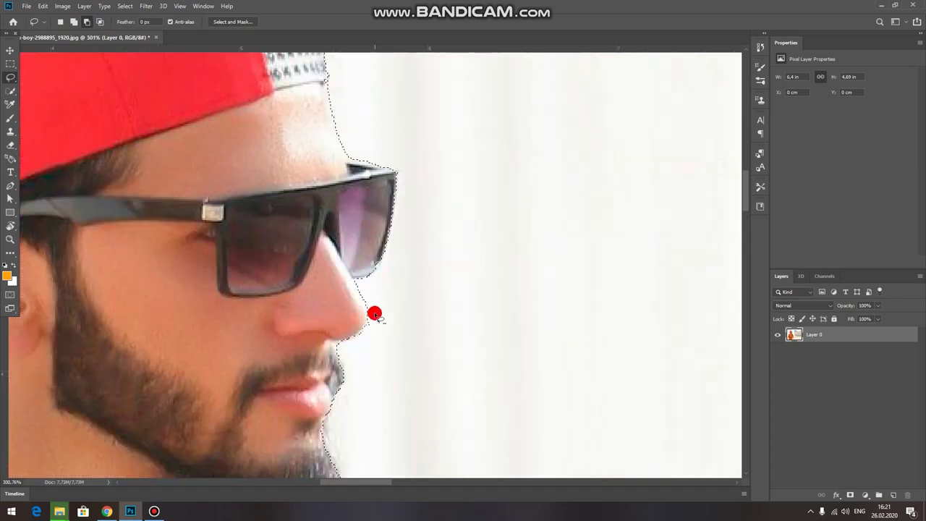
# - Tighten the selection along the lip and chin edges with Lasso add and subtract strokes
pyautogui.scroll(-2, 374, 323)
pyautogui.scroll(2, 369, 427)
pyautogui.scroll(3, 364, 376)
pyautogui.click(73, 22)
pyautogui.moveTo(301, 239)
pyautogui.mouseDown()
pyautogui.moveTo(316, 196)
pyautogui.moveTo(318, 261)
pyautogui.mouseUp()
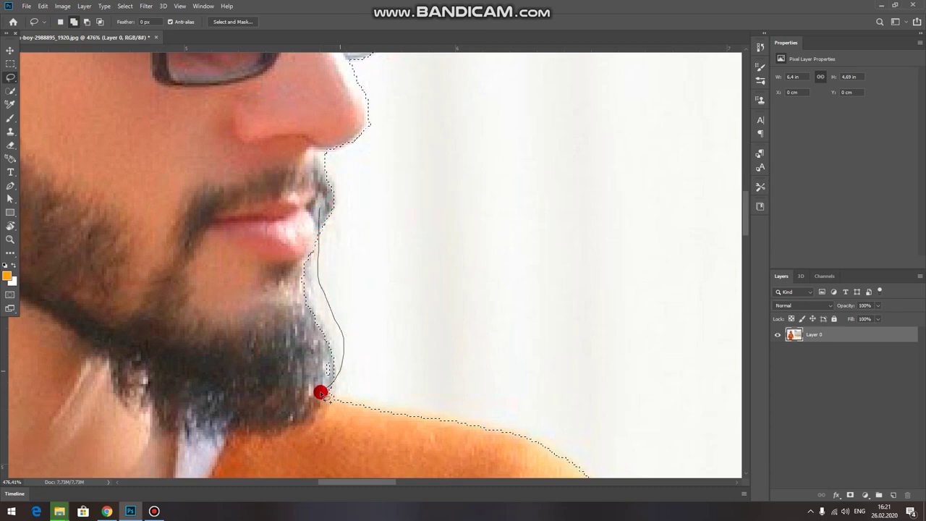
pyautogui.moveTo(320, 392); pyautogui.dragTo(324, 312)
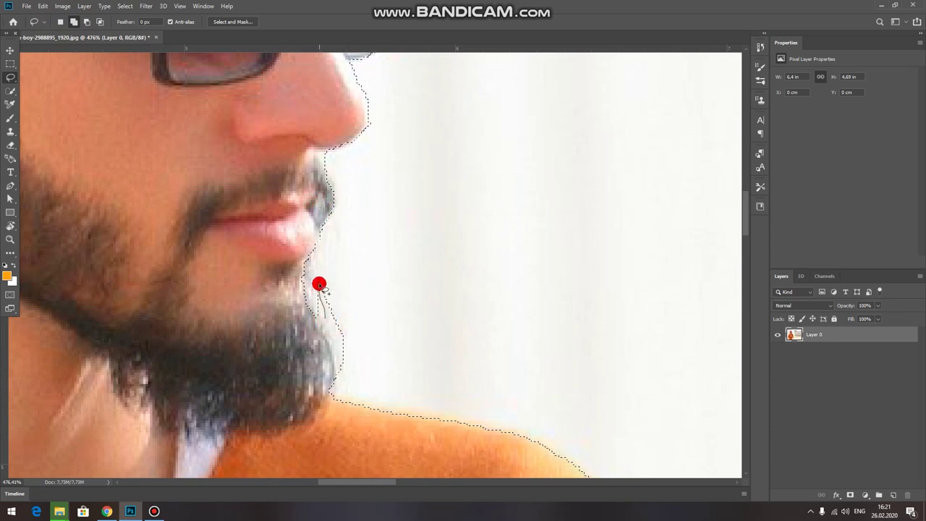
pyautogui.moveTo(310, 251)
pyautogui.mouseDown()
pyautogui.moveTo(310, 240)
pyautogui.moveTo(311, 316)
pyautogui.mouseUp()
pyautogui.click(87, 22)
pyautogui.moveTo(297, 203); pyautogui.dragTo(310, 258)
pyautogui.moveTo(281, 292); pyautogui.dragTo(294, 265)
pyautogui.click(73, 22)
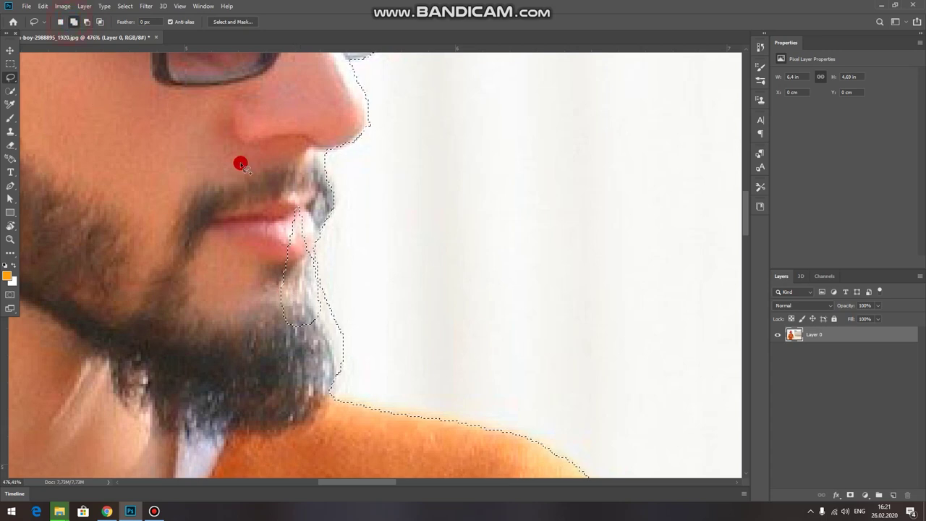
pyautogui.moveTo(277, 174); pyautogui.dragTo(310, 230)
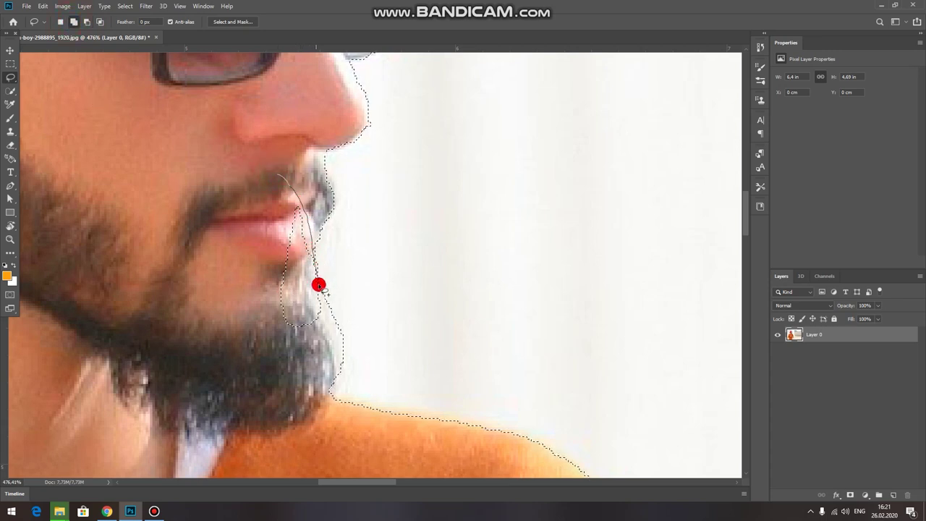
pyautogui.moveTo(289, 179); pyautogui.dragTo(290, 181)
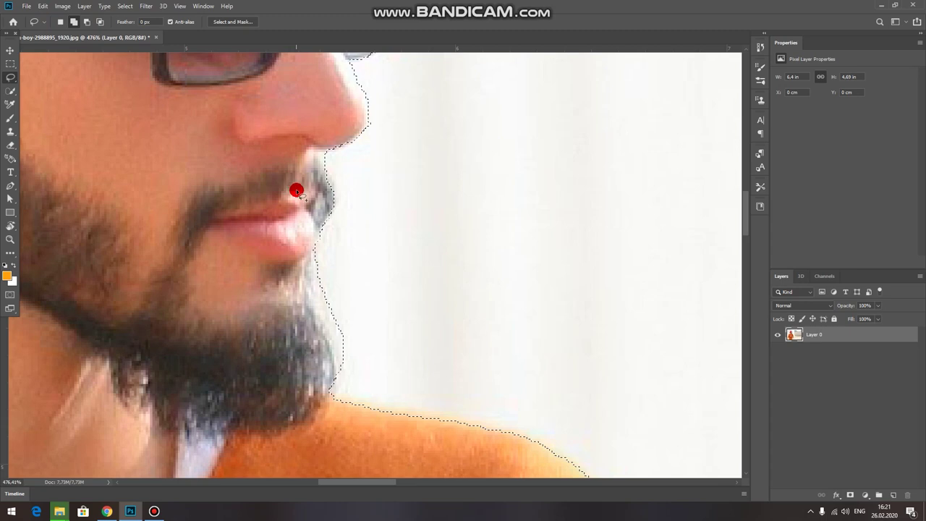
# - Trace the neck edge into the selection
pyautogui.scroll(-3, 295, 190)
pyautogui.scroll(-3, 297, 213)
pyautogui.scroll(-2, 310, 265)
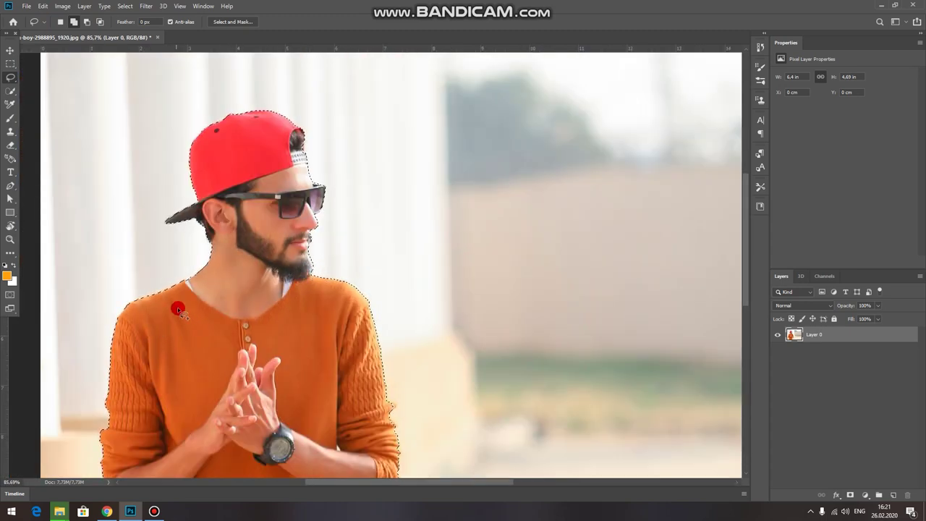
pyautogui.scroll(3, 177, 308)
pyautogui.scroll(5, 118, 289)
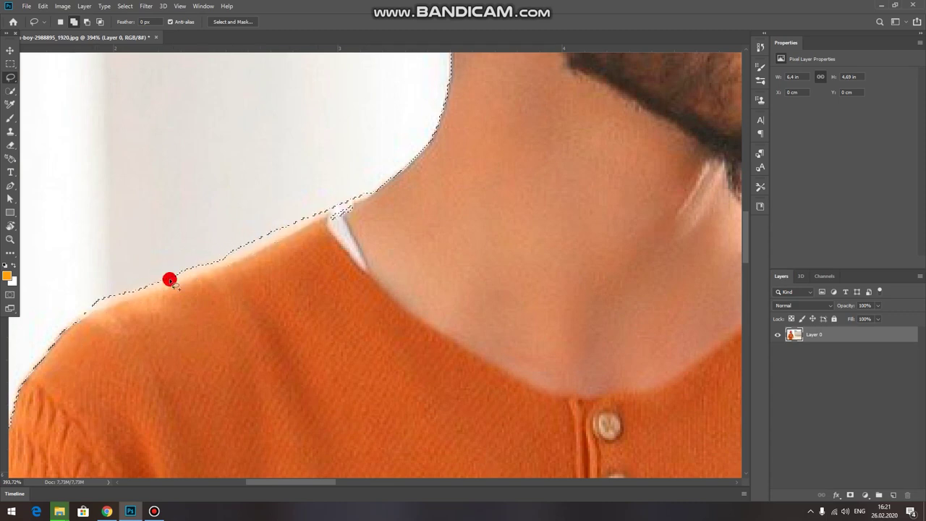
pyautogui.scroll(-3, 169, 277)
pyautogui.scroll(-3, 169, 270)
pyautogui.moveTo(212, 261); pyautogui.dragTo(219, 258)
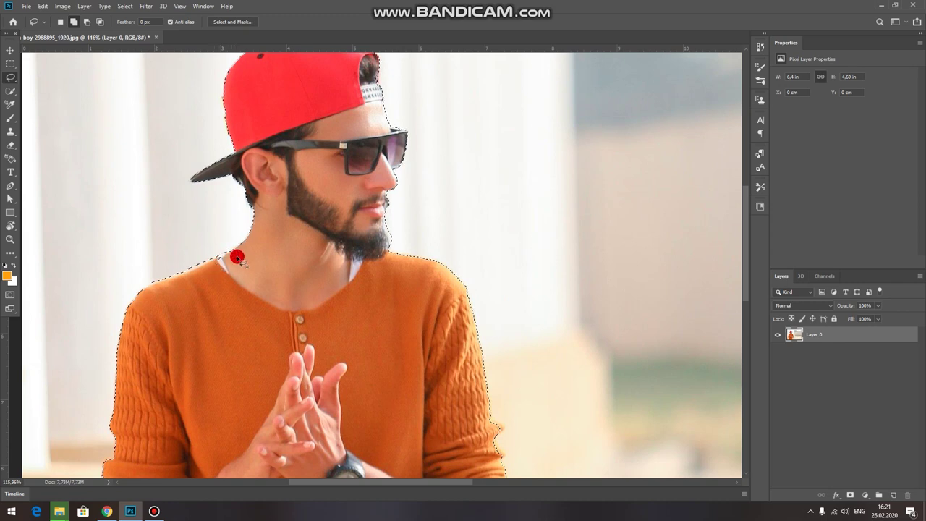
pyautogui.scroll(3, 224, 264)
pyautogui.scroll(3, 226, 265)
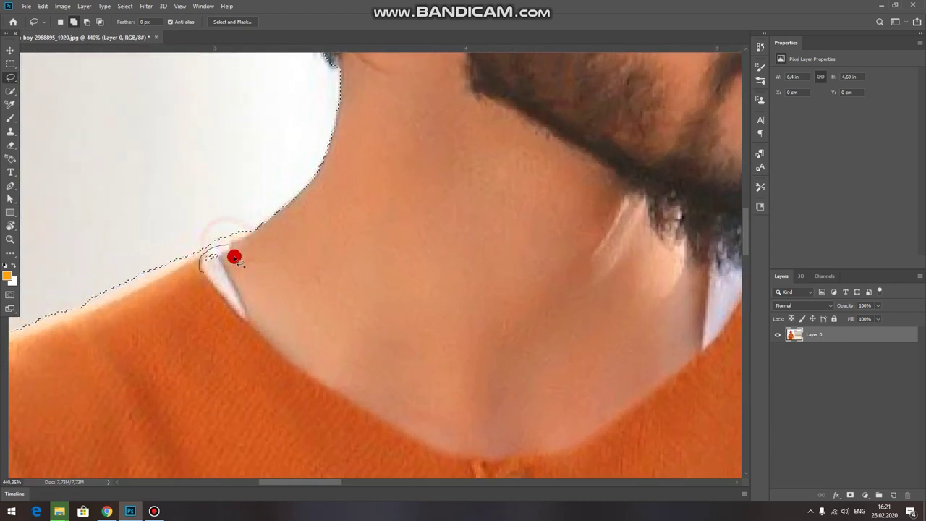
pyautogui.scroll(-3, 232, 265)
pyautogui.scroll(-2, 229, 268)
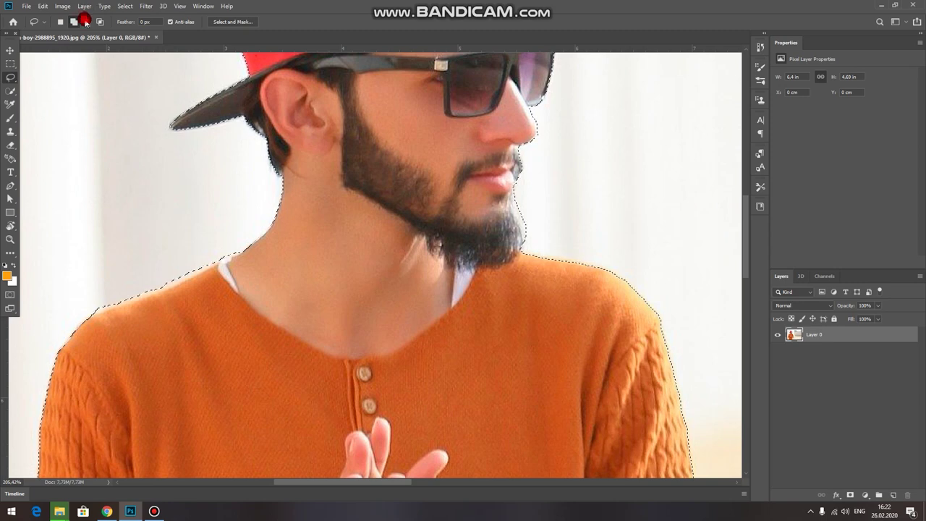
pyautogui.moveTo(249, 243); pyautogui.dragTo(204, 263)
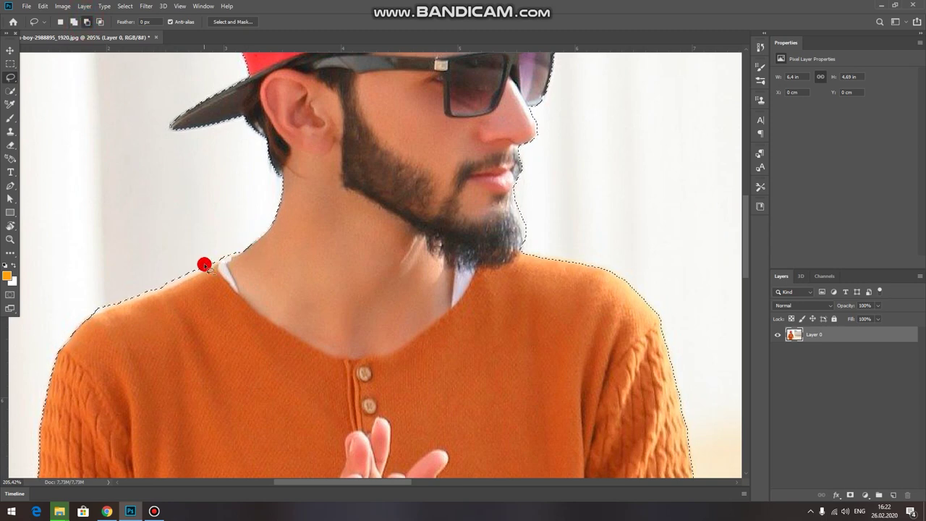
pyautogui.scroll(-3, 205, 262)
pyautogui.scroll(-3, 224, 239)
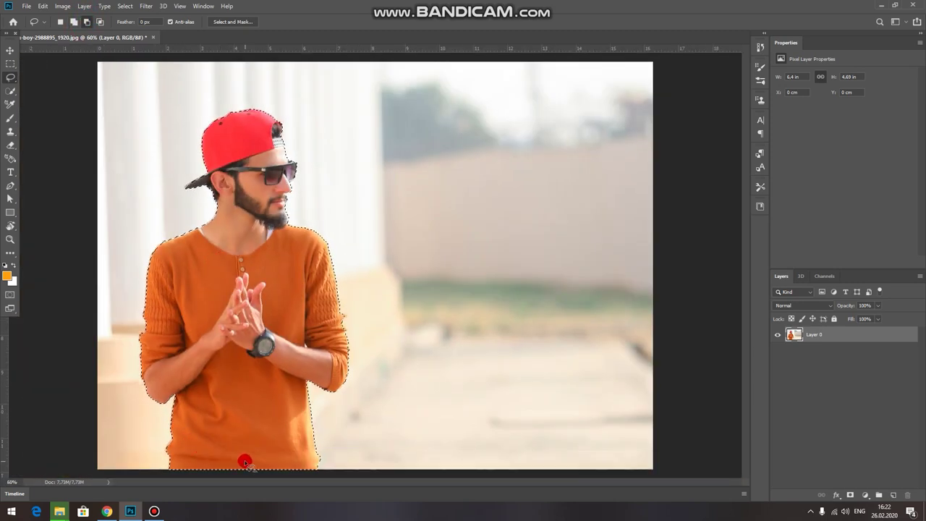
pyautogui.scroll(1, 180, 456)
pyautogui.scroll(2, 180, 457)
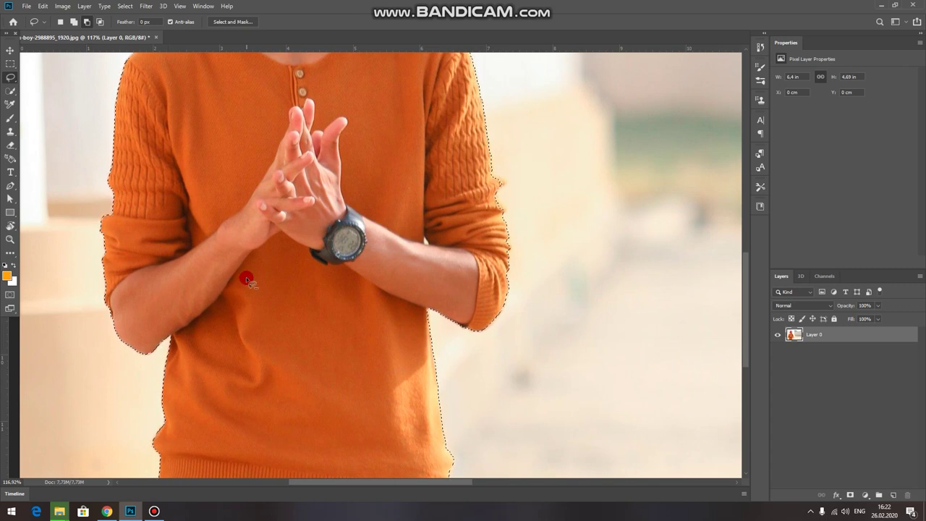
pyautogui.scroll(3, 445, 171)
# - Extend the selection along the right sleeve edge, including the bump on it
pyautogui.moveTo(458, 167); pyautogui.dragTo(481, 195)
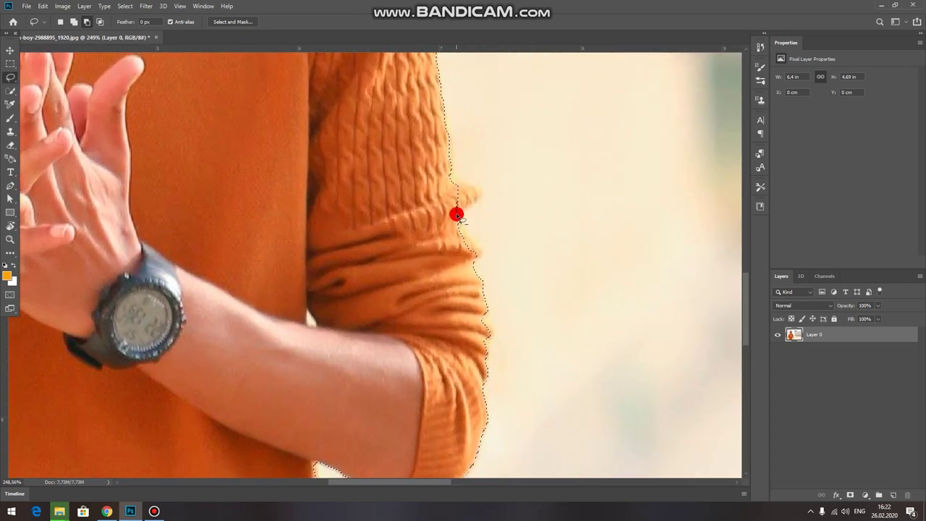
pyautogui.click(66, 21)
pyautogui.moveTo(436, 118); pyautogui.dragTo(457, 176)
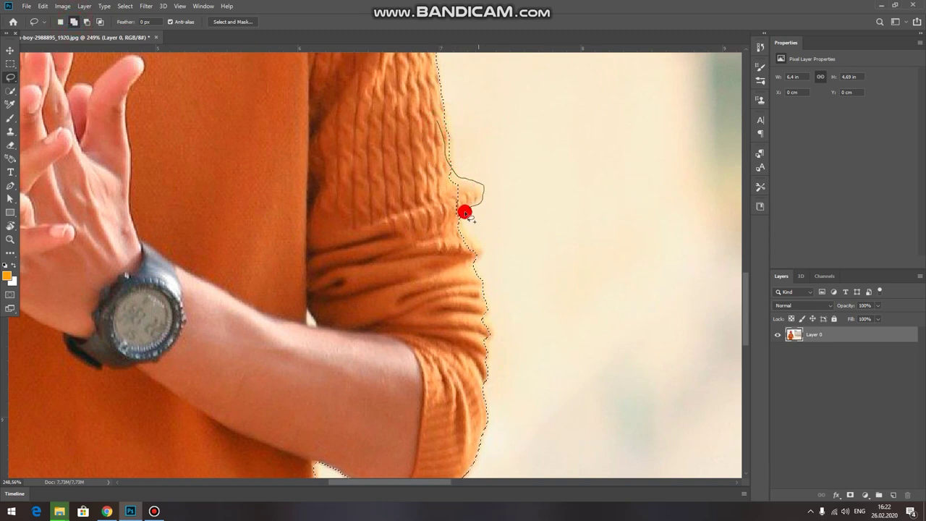
pyautogui.moveTo(471, 266); pyautogui.dragTo(392, 212)
pyautogui.scroll(-6, 393, 222)
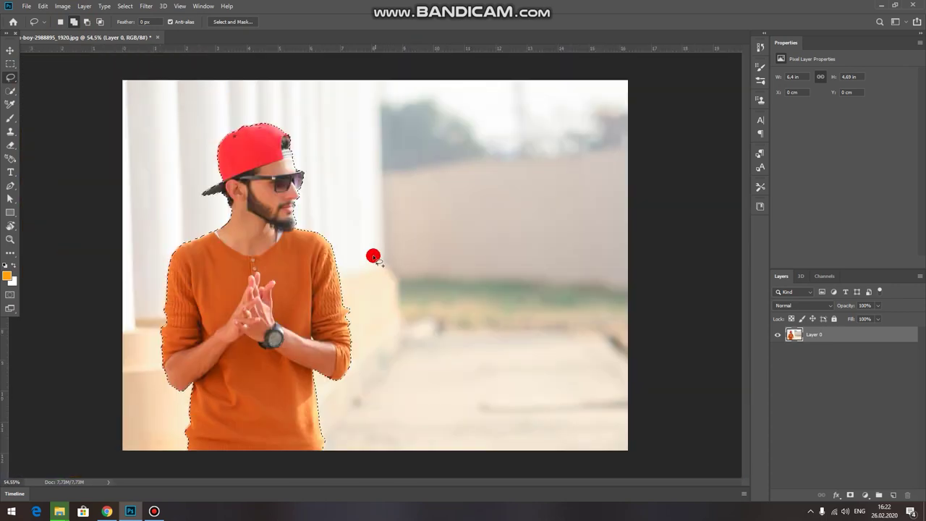
pyautogui.moveTo(373, 257); pyautogui.dragTo(248, 194)
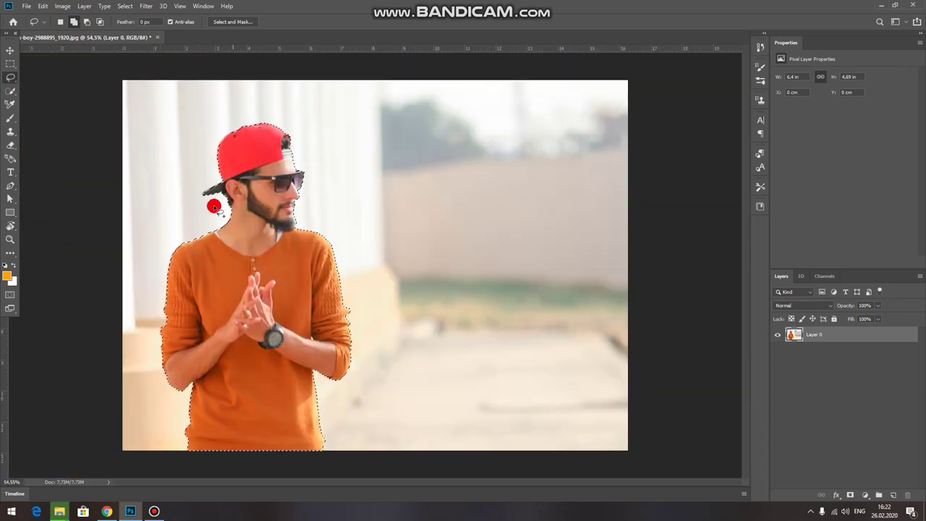
pyautogui.moveTo(250, 195); pyautogui.dragTo(262, 193)
pyautogui.rightClick(267, 187)
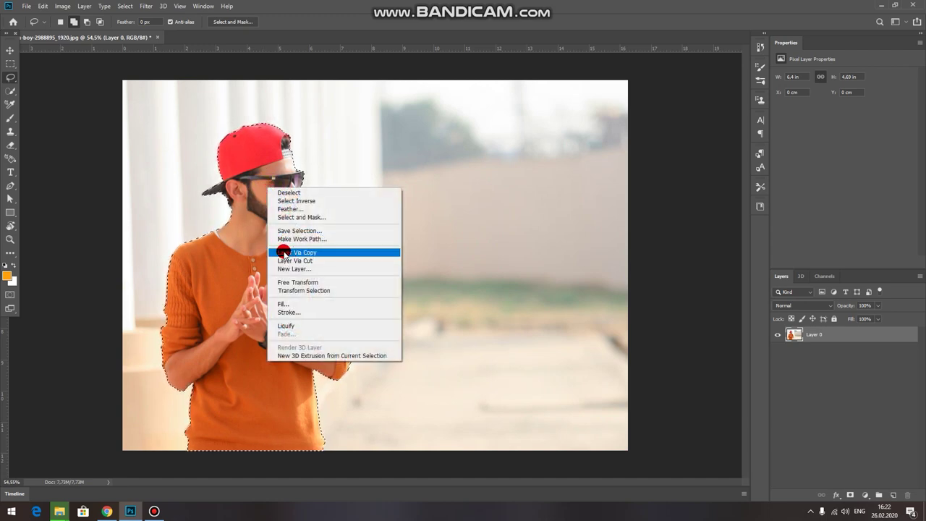
# - Copy the selected man onto Layer 1 and check the cutout by toggling the photo
pyautogui.click(285, 252)
pyautogui.click(777, 350)
pyautogui.click(776, 349)
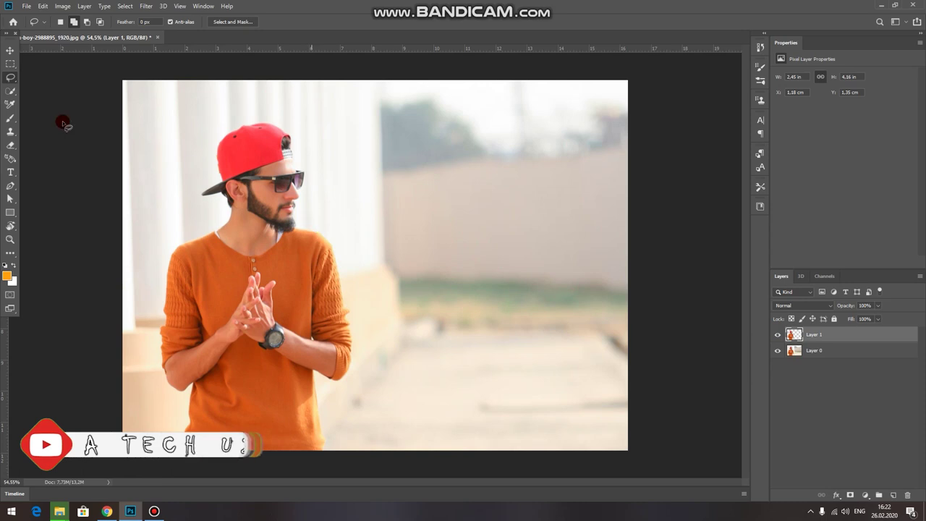
# - Flip the canvas horizontally so the man stands on the right
pyautogui.click(62, 7)
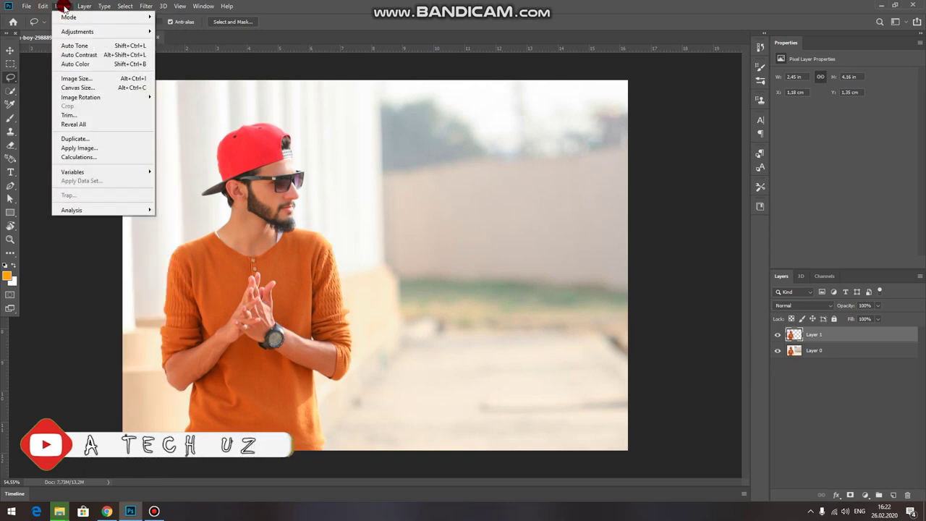
pyautogui.moveTo(81, 97)
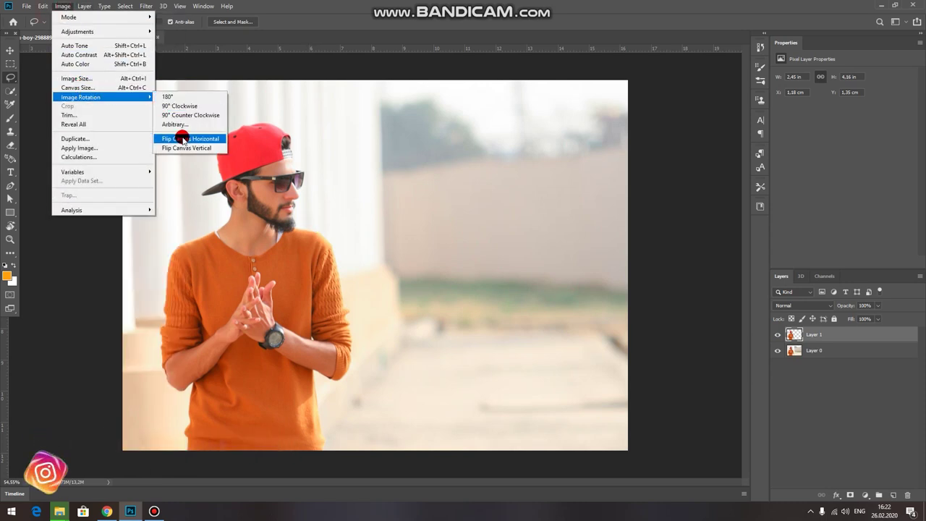
pyautogui.click(184, 139)
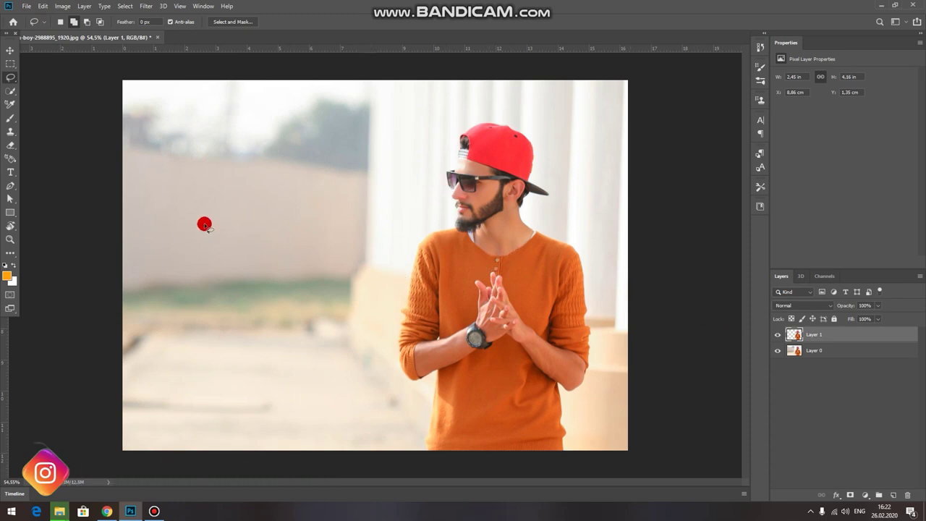
pyautogui.click(10, 50)
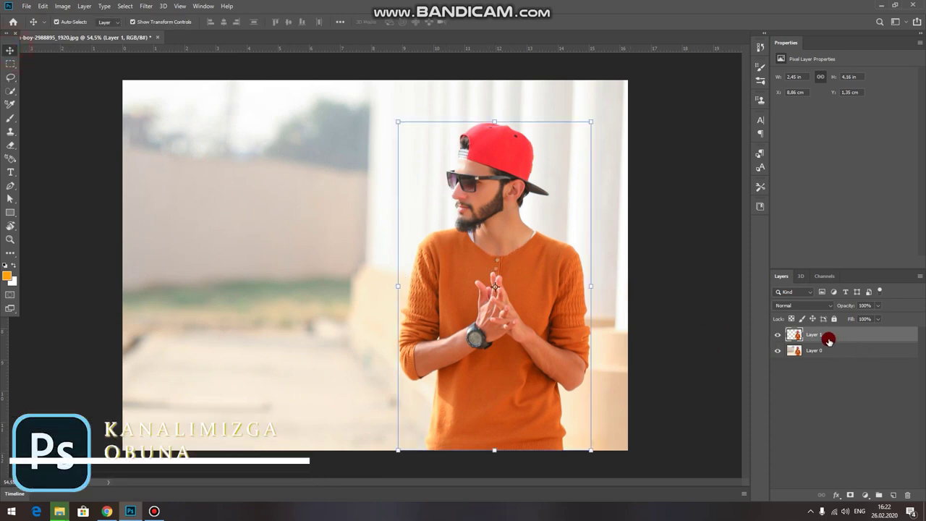
# - Duplicate Layer 1 into Layer 1 copy, and cancel out of Liquify
pyautogui.moveTo(824, 349); pyautogui.dragTo(823, 344)
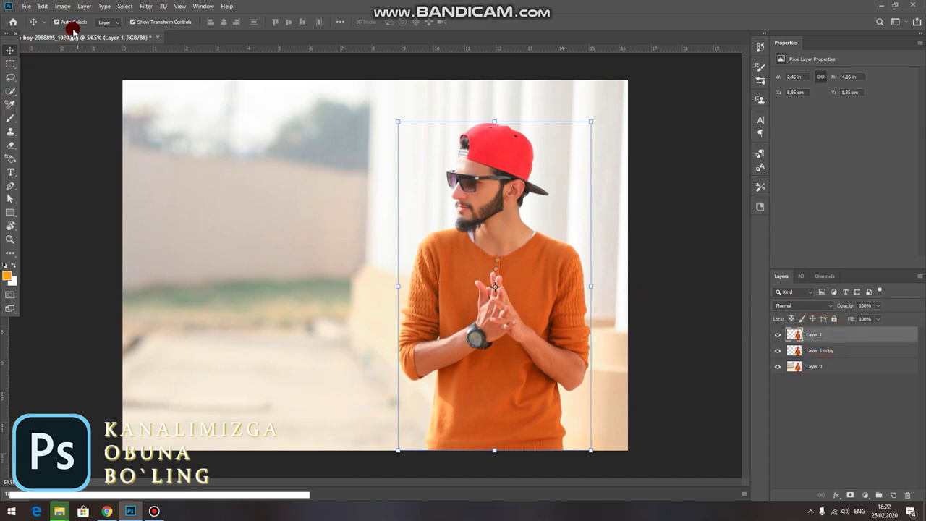
pyautogui.click(151, 7)
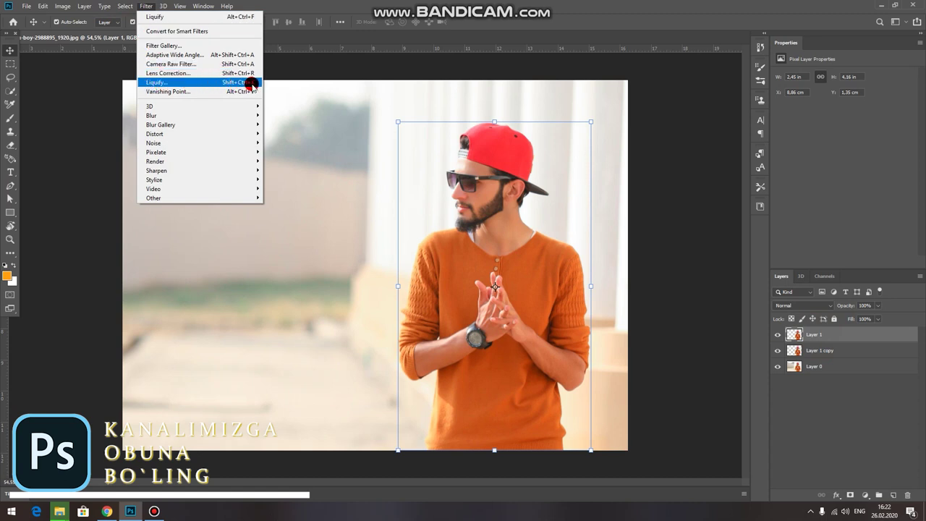
pyautogui.click(200, 83)
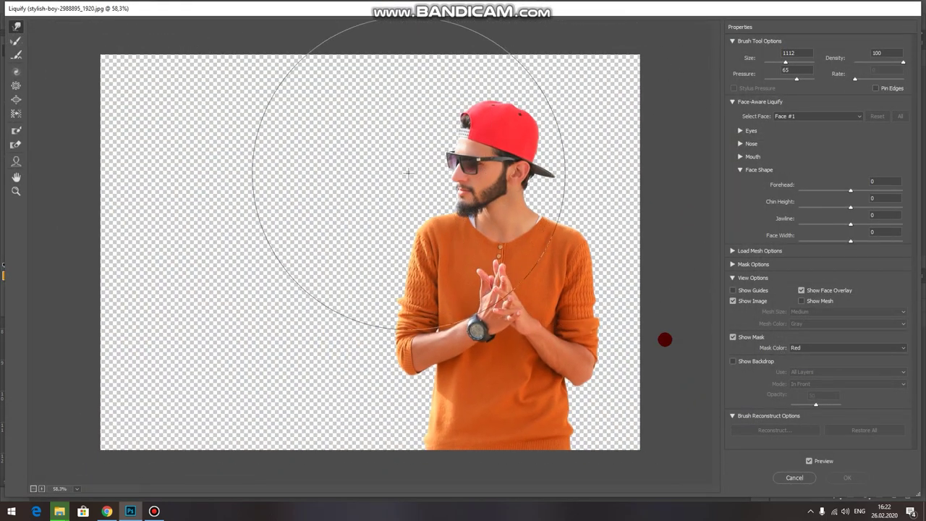
pyautogui.click(794, 479)
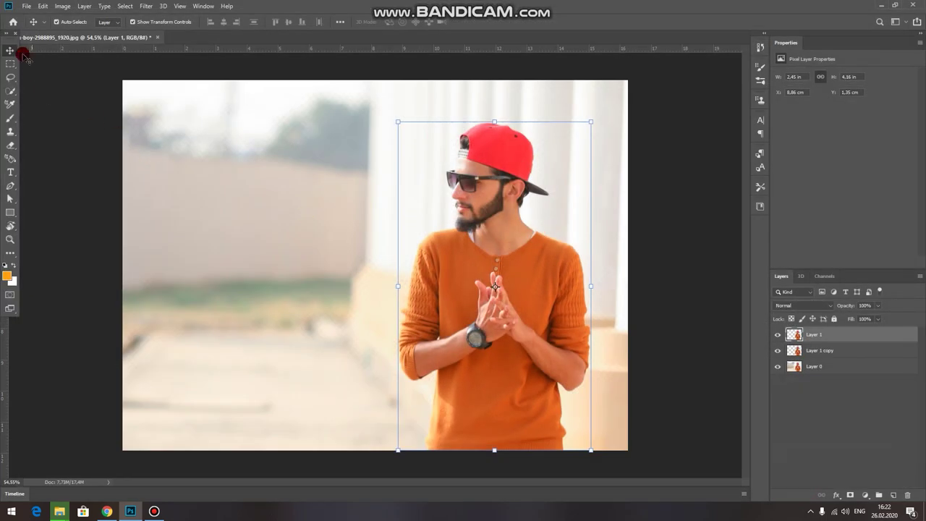
# - Move the duplicate figure to the left so two men stand side by side, then select Layer 0
pyautogui.moveTo(492, 232); pyautogui.dragTo(255, 232)
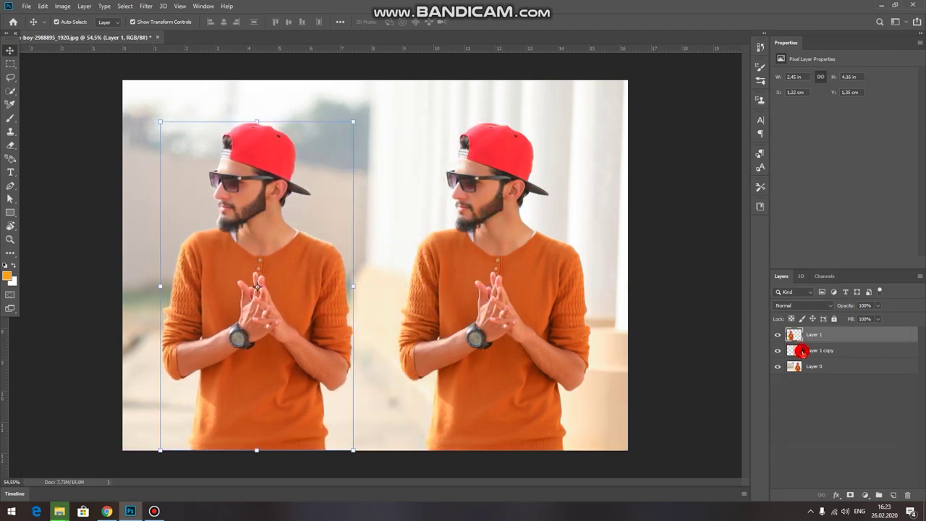
pyautogui.click(800, 350)
pyautogui.moveTo(464, 282); pyautogui.dragTo(225, 281)
pyautogui.click(468, 282)
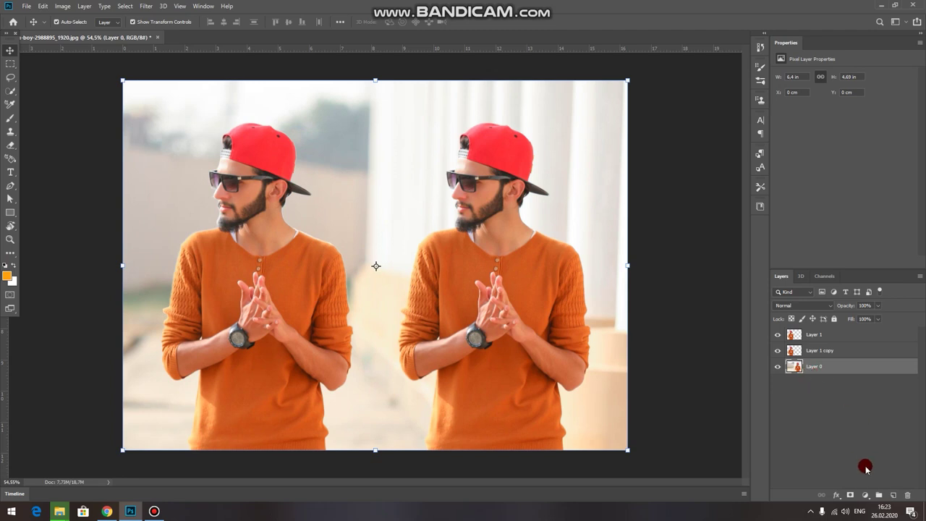
pyautogui.click(865, 497)
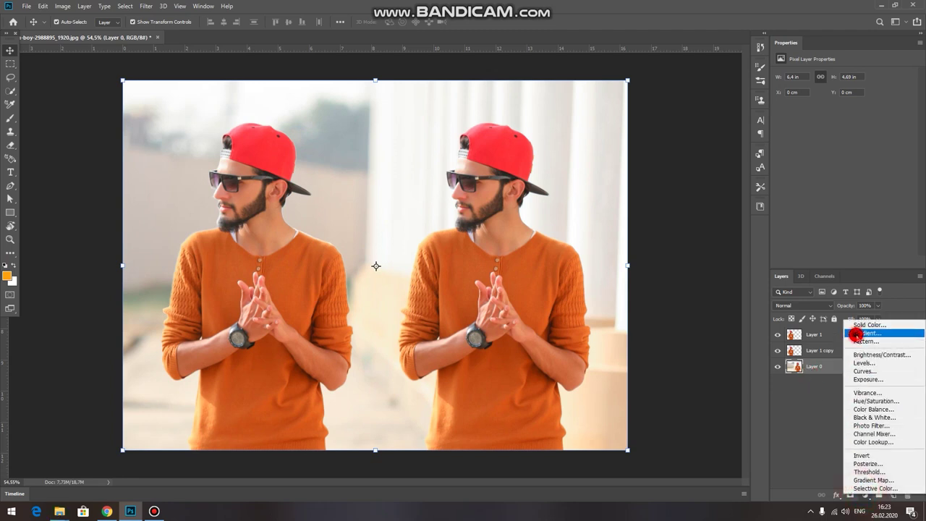
# - Add a radial Gradient Fill layer using the orange-to-white preset
pyautogui.click(855, 333)
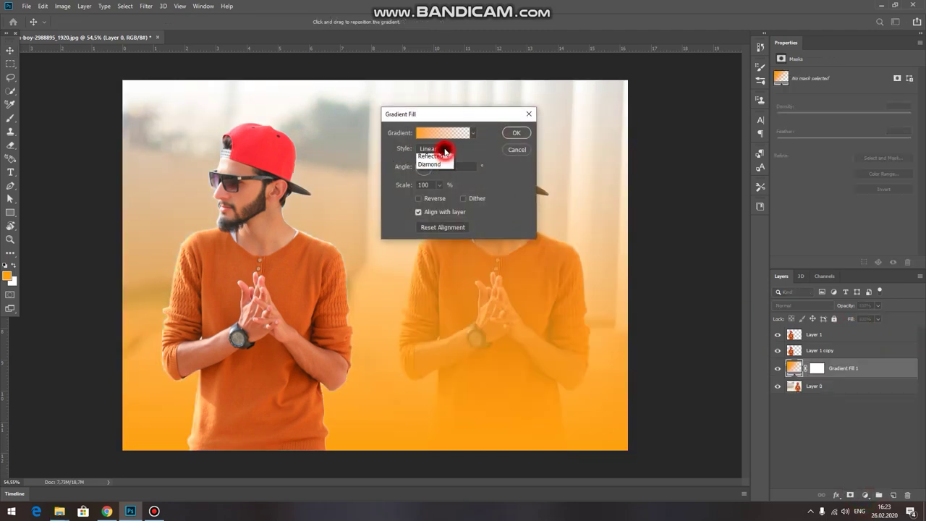
pyautogui.click(432, 175)
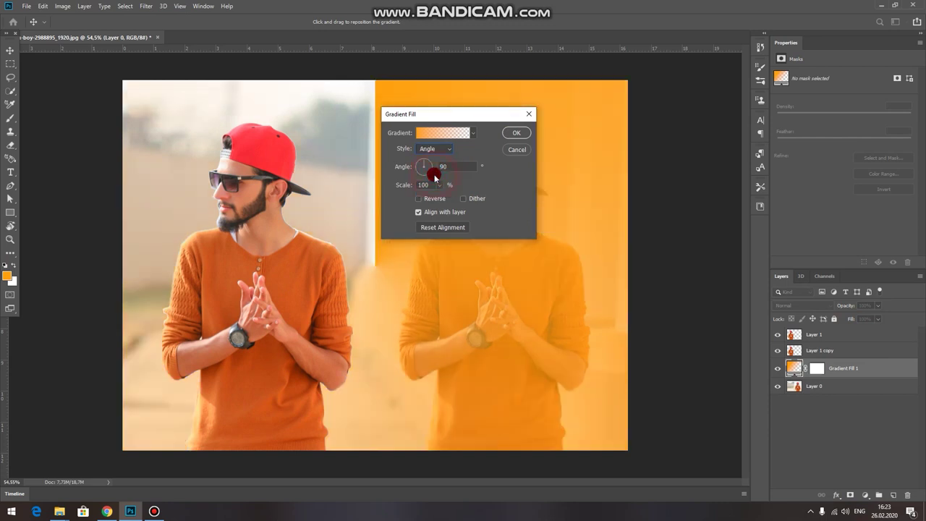
pyautogui.moveTo(427, 169); pyautogui.dragTo(432, 171)
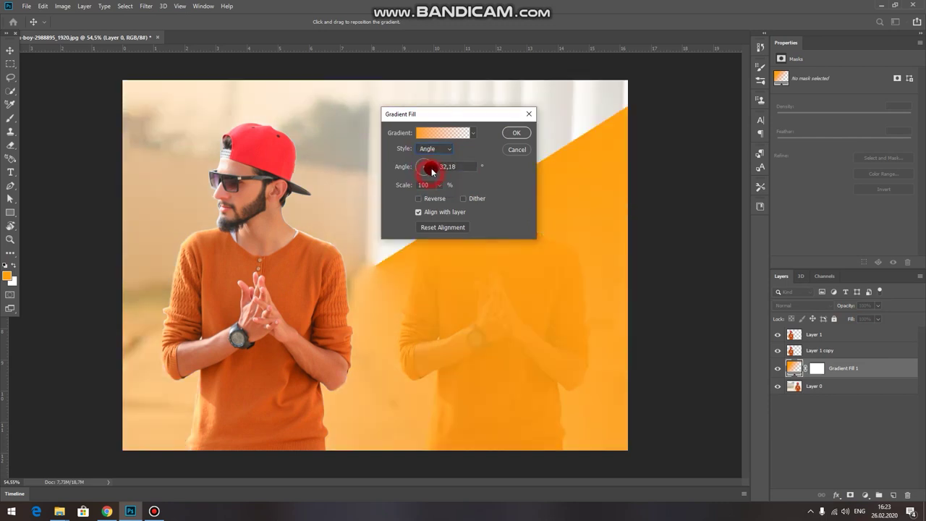
pyautogui.click(439, 164)
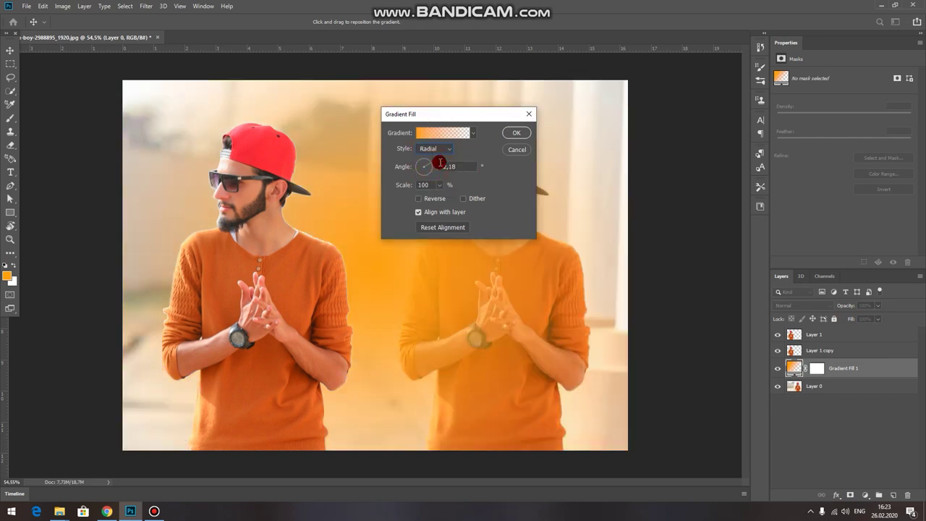
pyautogui.click(473, 133)
pyautogui.click(397, 154)
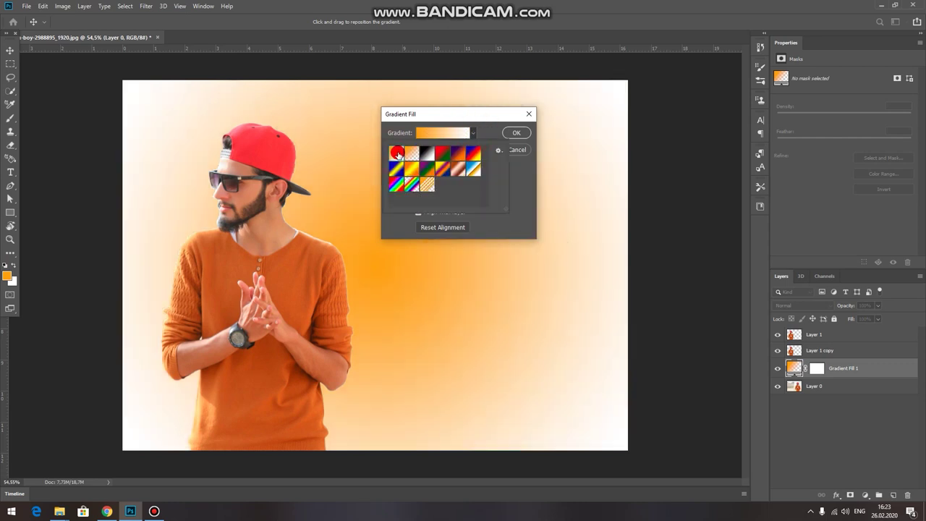
pyautogui.doubleClick(394, 153)
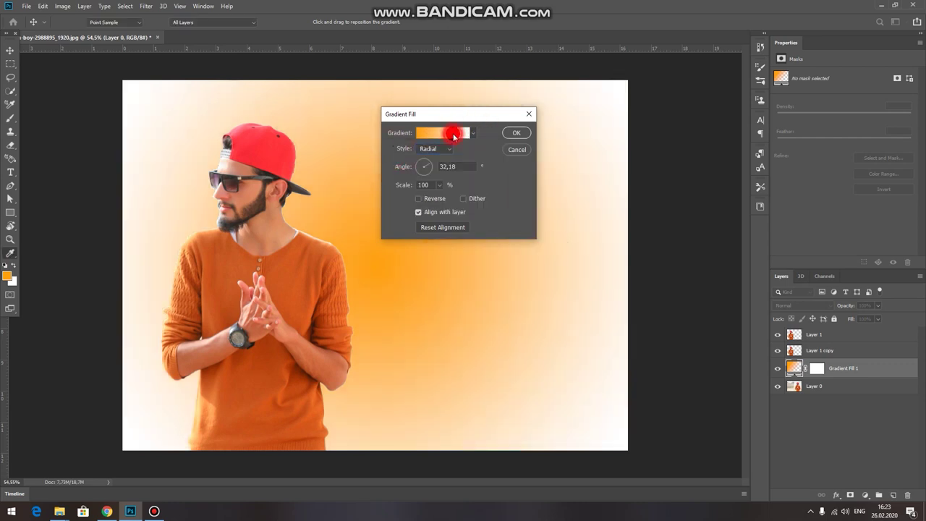
# - Change the gradient stops to light grey #c5c3c0 and mid grey #8c8c8c, and apply
pyautogui.click(453, 134)
pyautogui.doubleClick(300, 263)
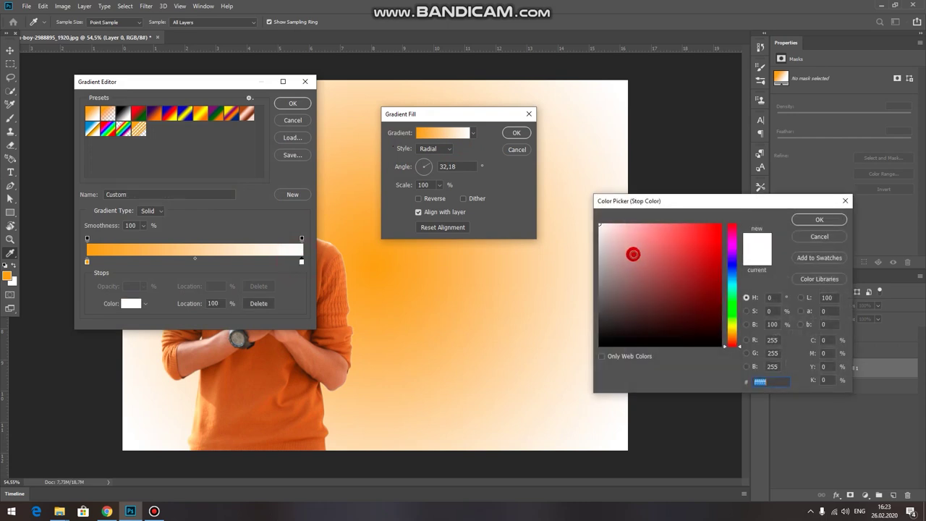
pyautogui.click(599, 323)
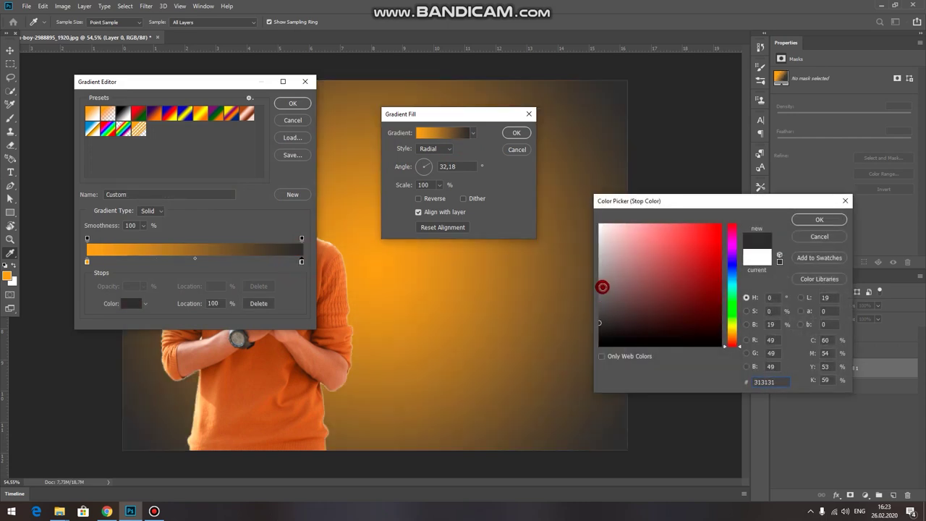
pyautogui.click(599, 279)
pyautogui.click(810, 225)
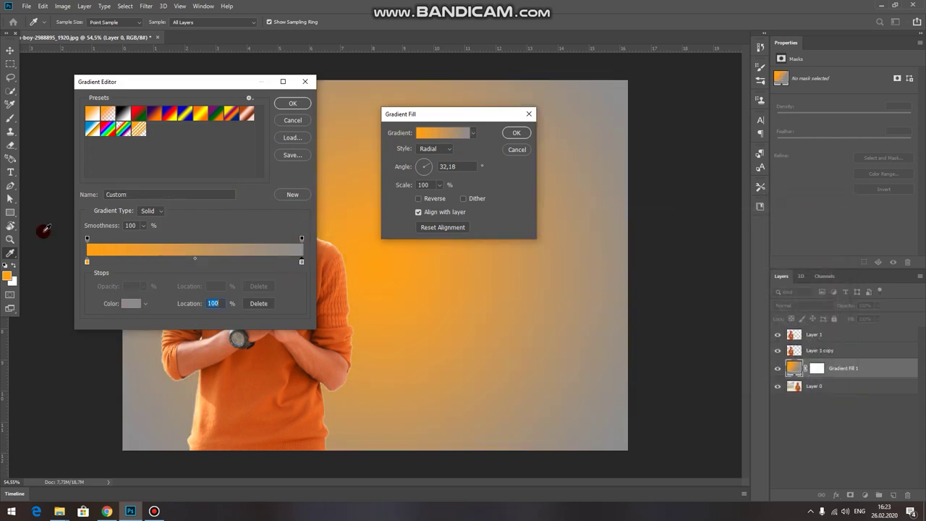
pyautogui.doubleClick(85, 262)
pyautogui.moveTo(600, 237); pyautogui.dragTo(599, 249)
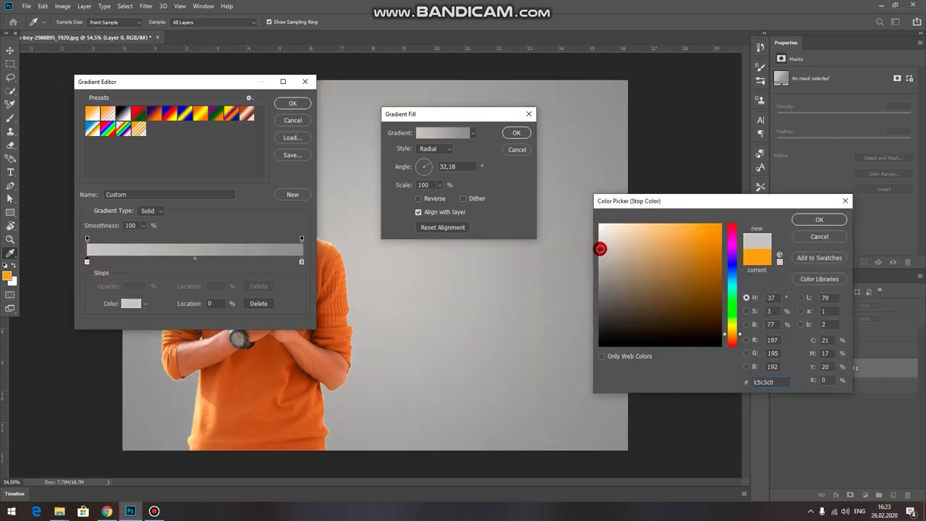
pyautogui.click(814, 224)
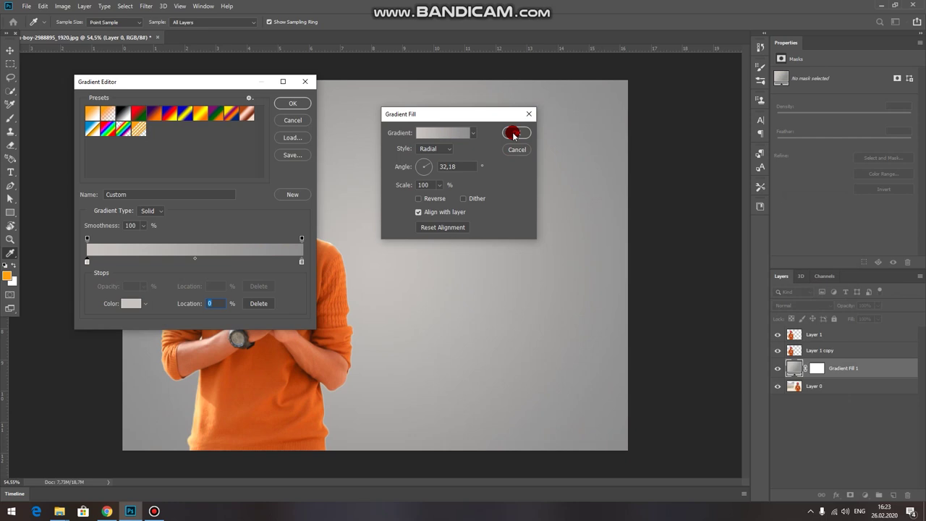
pyautogui.click(292, 104)
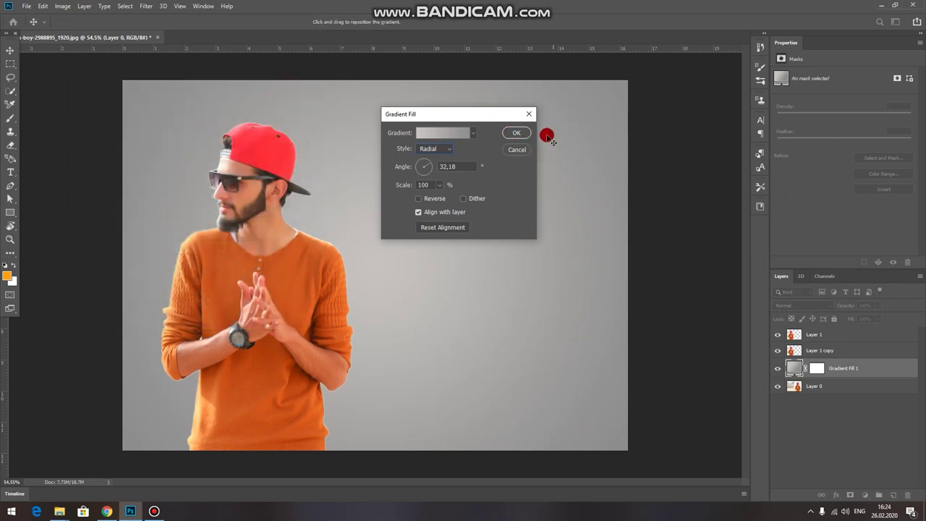
pyautogui.click(512, 135)
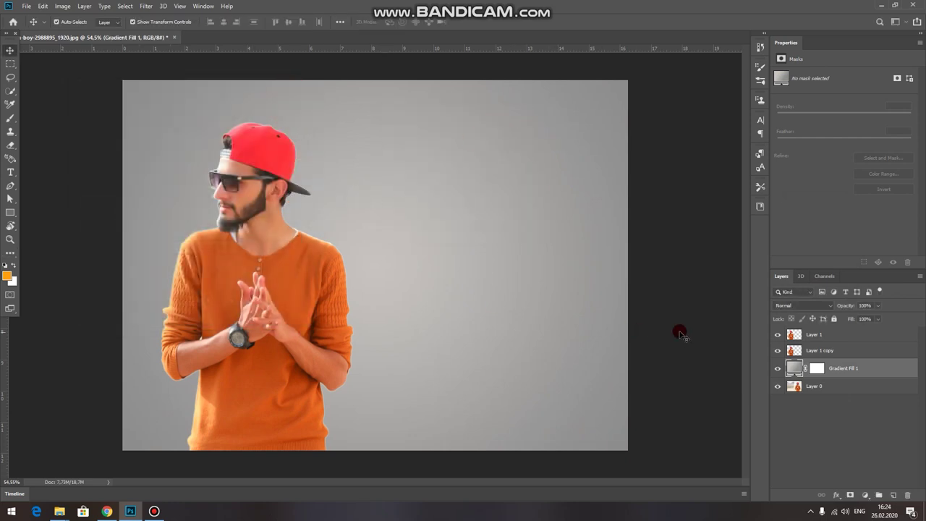
# - In Liquify on Layer 1, stretch the cap, shoulder and right sleeve far right
pyautogui.click(796, 353)
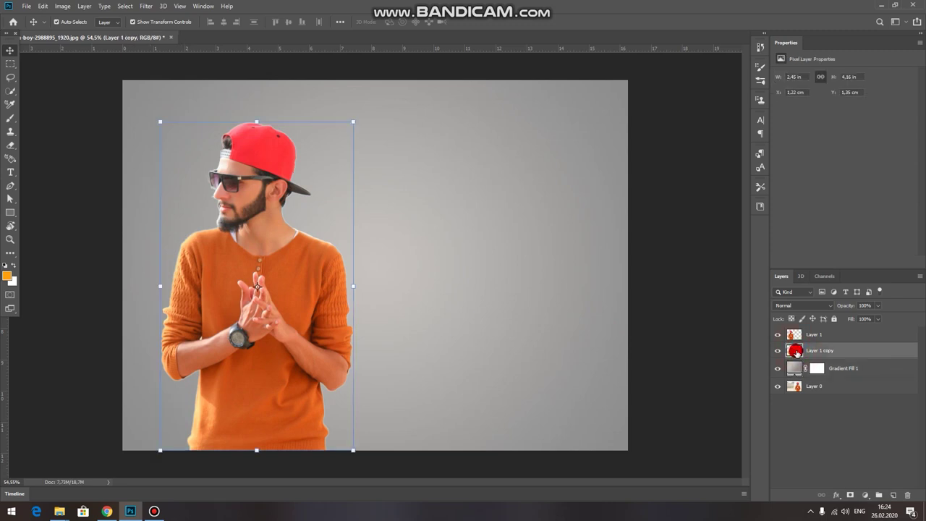
pyautogui.click(793, 335)
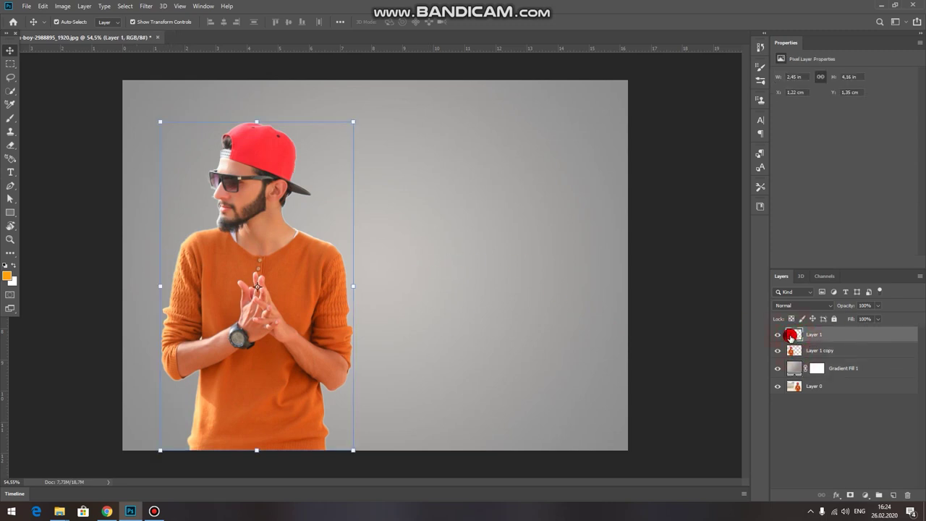
pyautogui.click(147, 7)
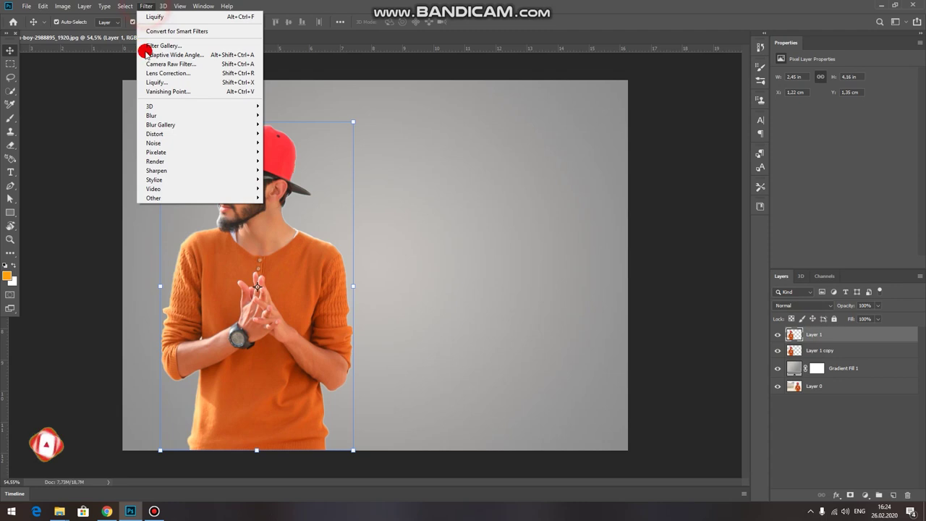
pyautogui.click(174, 82)
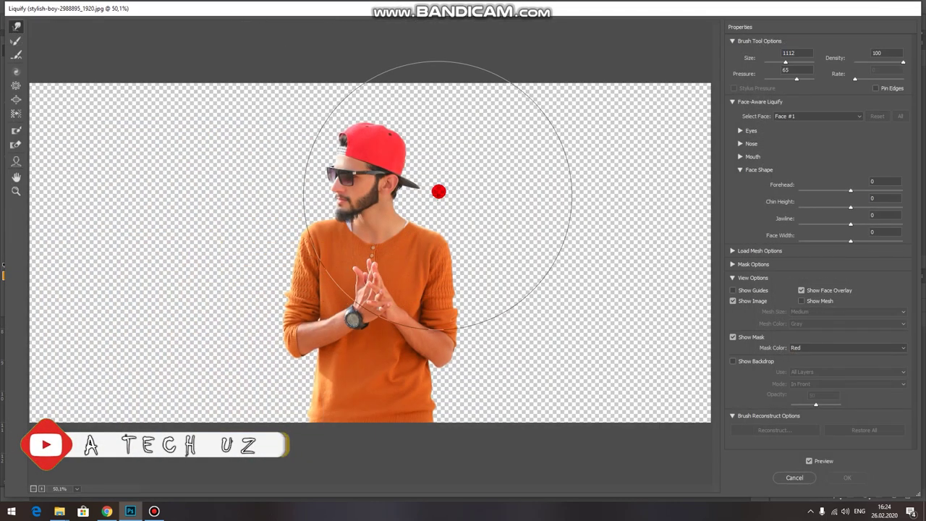
pyautogui.moveTo(496, 175)
pyautogui.mouseDown()
pyautogui.moveTo(609, 145)
pyautogui.moveTo(549, 178)
pyautogui.moveTo(727, 133)
pyautogui.mouseUp()
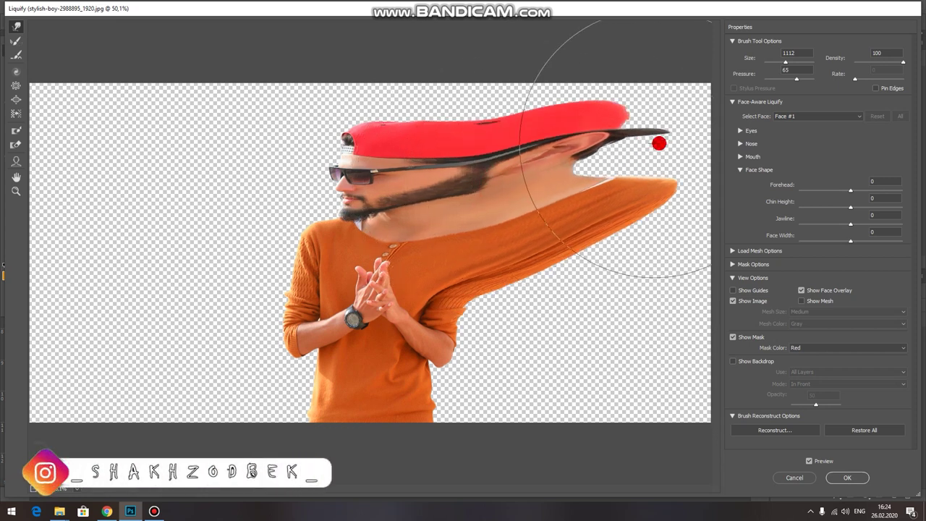
pyautogui.moveTo(484, 310); pyautogui.dragTo(649, 315)
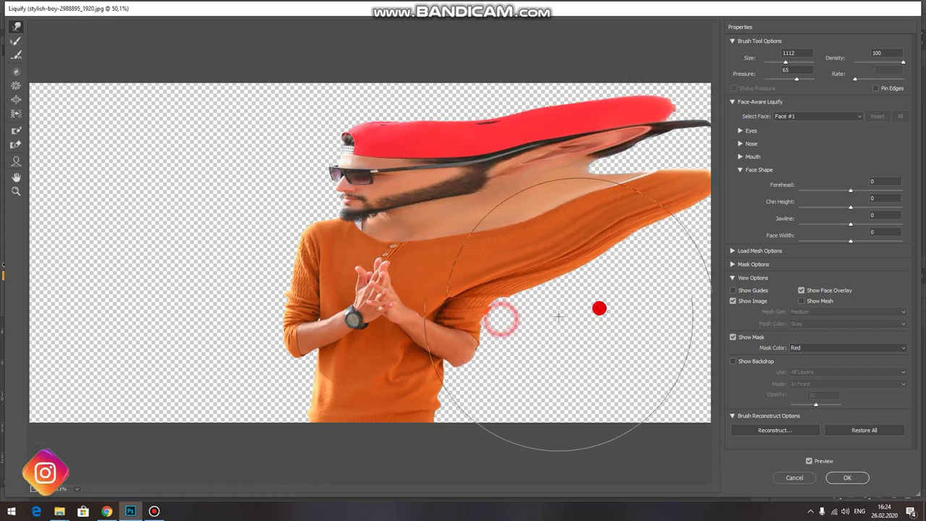
pyautogui.moveTo(497, 368)
pyautogui.mouseDown()
pyautogui.moveTo(565, 390)
pyautogui.moveTo(568, 345)
pyautogui.moveTo(617, 312)
pyautogui.moveTo(514, 283)
pyautogui.moveTo(639, 284)
pyautogui.moveTo(661, 351)
pyautogui.moveTo(758, 429)
pyautogui.moveTo(686, 306)
pyautogui.moveTo(710, 275)
pyautogui.moveTo(444, 108)
pyautogui.moveTo(458, 55)
pyautogui.moveTo(451, 62)
pyautogui.moveTo(625, 164)
pyautogui.moveTo(732, 128)
pyautogui.mouseUp()
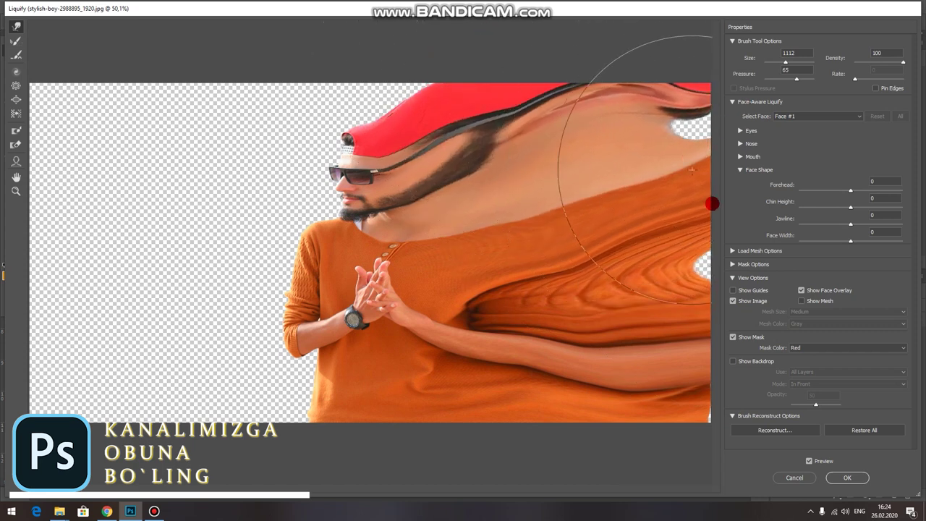
pyautogui.moveTo(665, 251)
pyautogui.mouseDown()
pyautogui.moveTo(744, 268)
pyautogui.moveTo(675, 137)
pyautogui.moveTo(716, 116)
pyautogui.mouseUp()
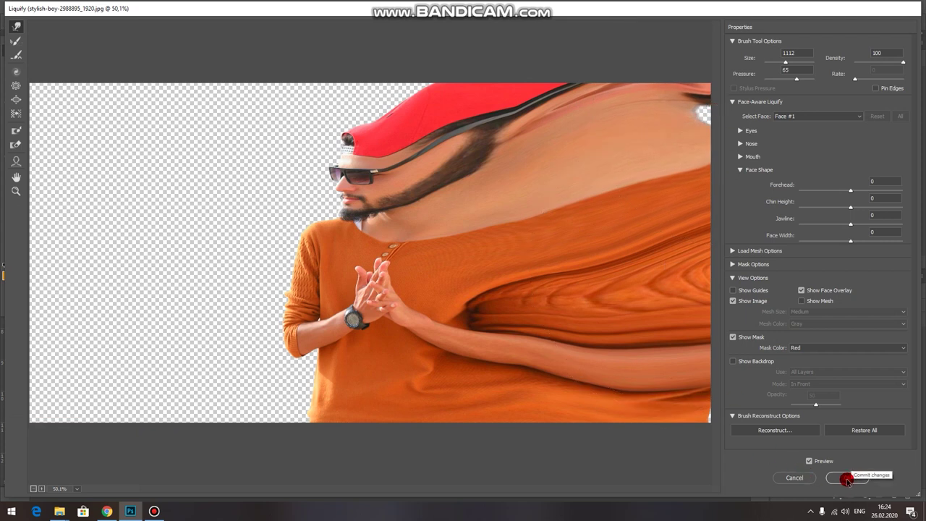
# - Push the cap and face further right, commit the warp, and hide Layer 1 with a black mask
pyautogui.click(787, 69)
pyautogui.moveTo(569, 112); pyautogui.dragTo(698, 80)
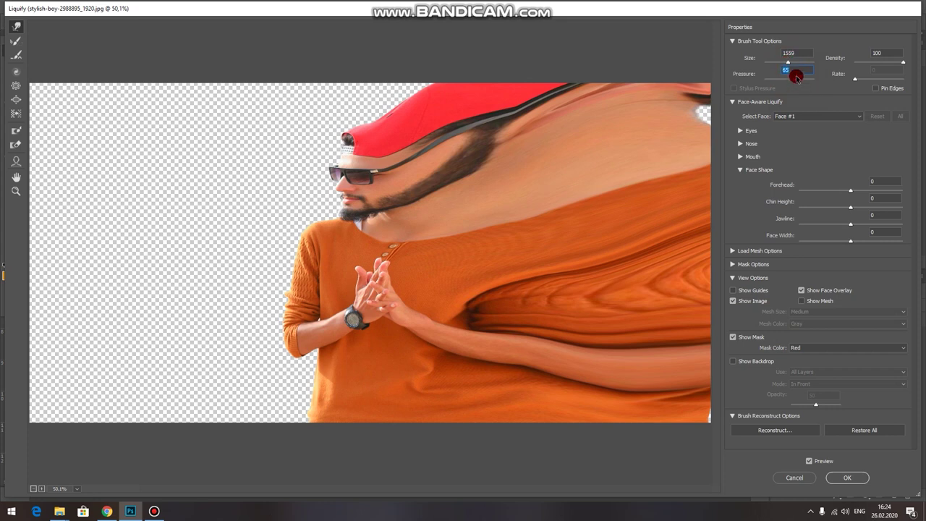
pyautogui.click(851, 480)
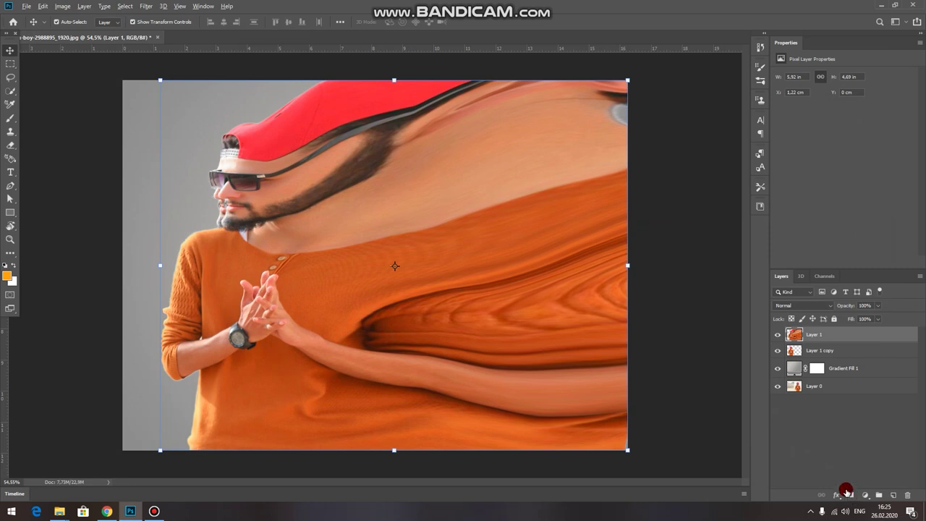
pyautogui.keyDown('alt'); pyautogui.click(850, 494); pyautogui.keyUp('alt')
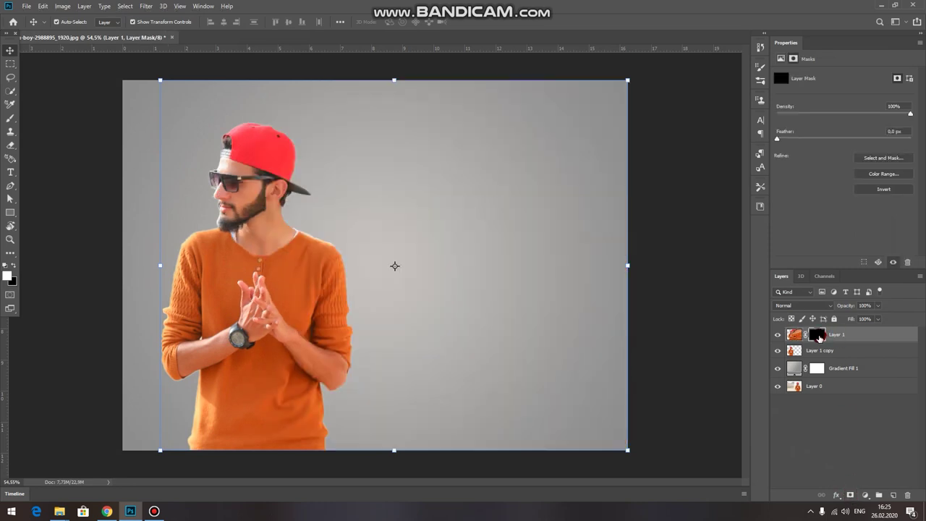
pyautogui.click(811, 352)
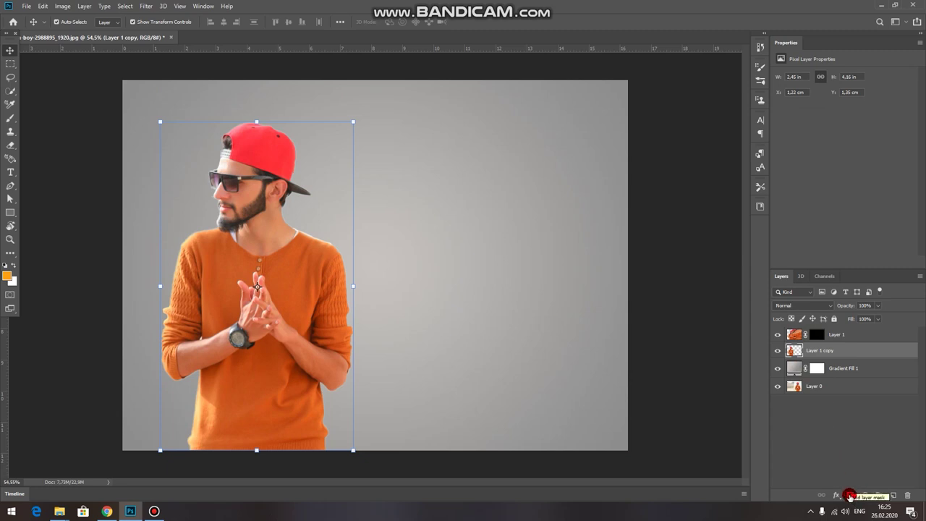
# - Add a white mask to Layer 1 copy, target its pixels, and use the Eraser with the Smoke 20 brush
pyautogui.click(850, 494)
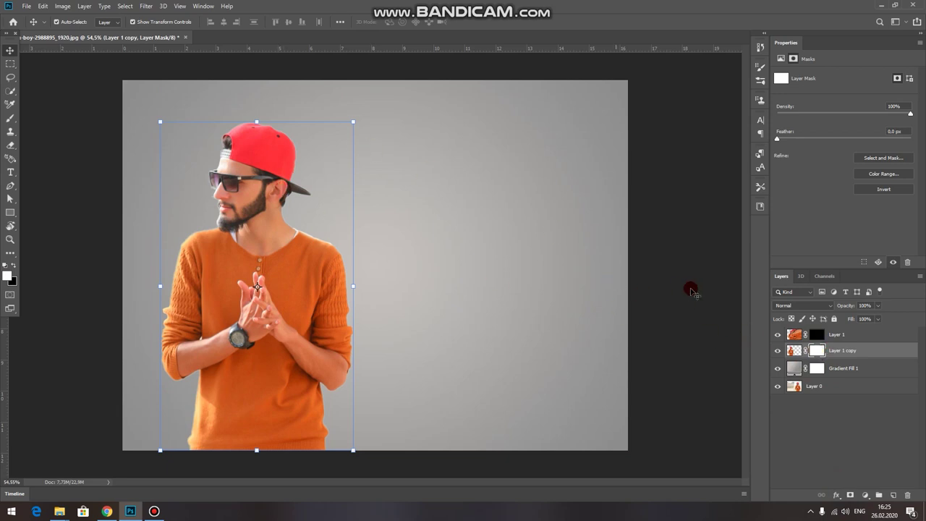
pyautogui.click(793, 353)
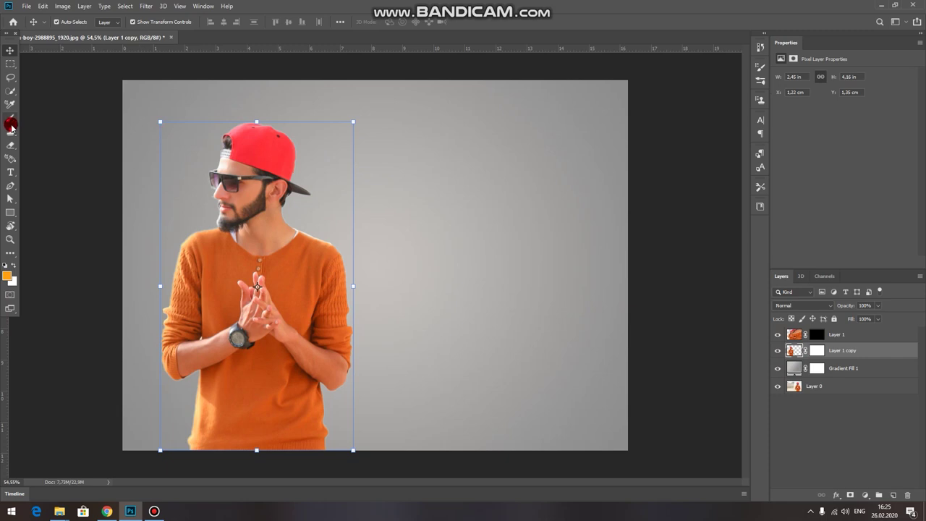
pyautogui.click(9, 148)
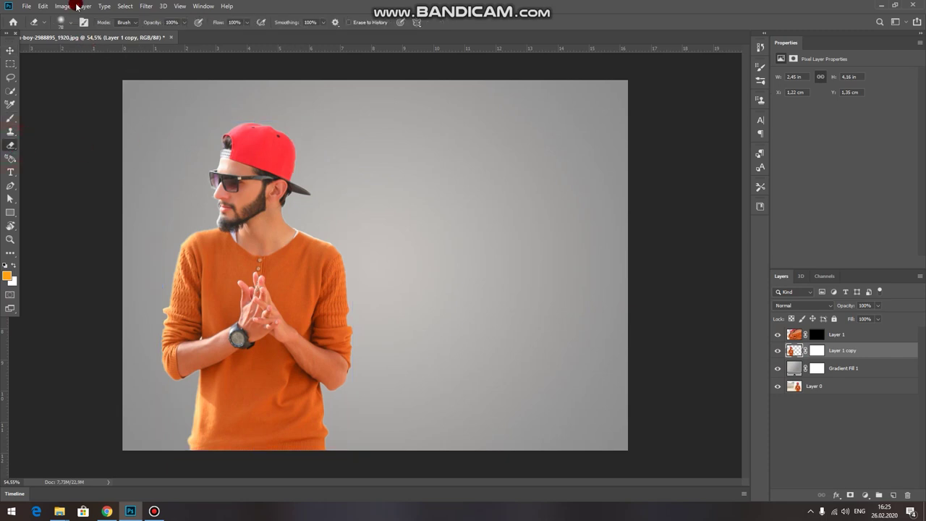
pyautogui.click(70, 22)
pyautogui.moveTo(167, 143); pyautogui.dragTo(147, 214)
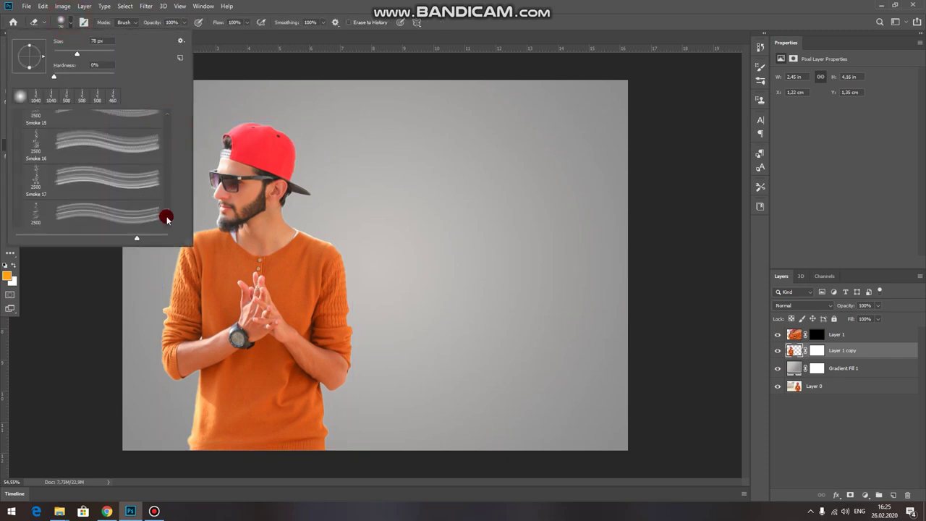
pyautogui.click(41, 208)
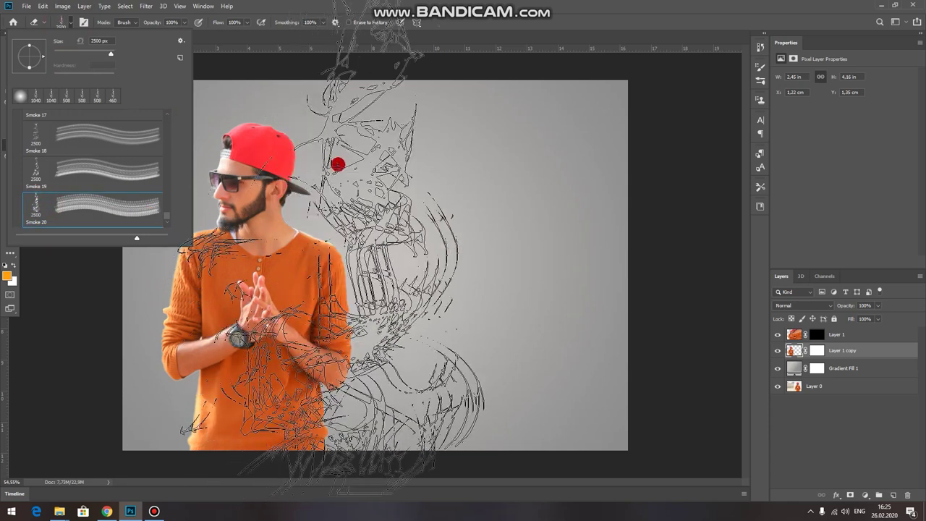
pyautogui.click(433, 157)
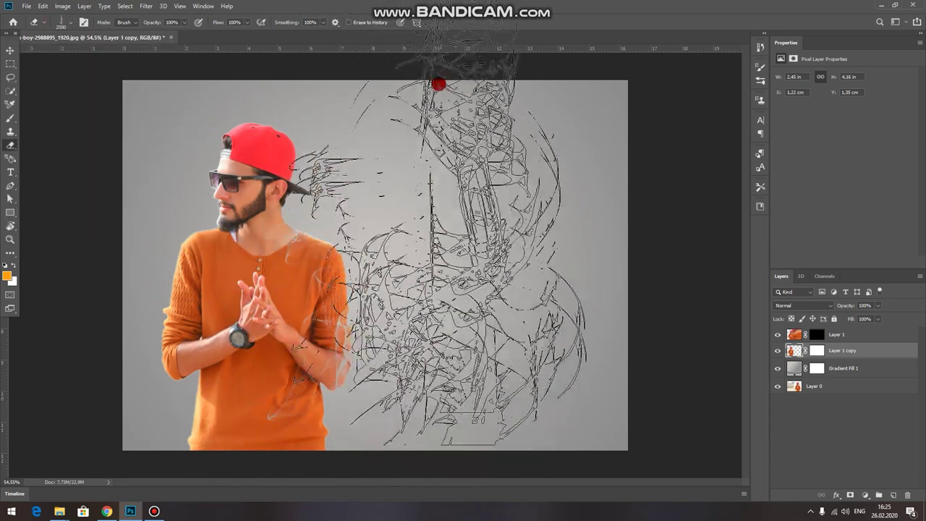
# - Shrink the smoke brush and erase smoky strokes from the man's right side
pyautogui.rightClick(450, 101)
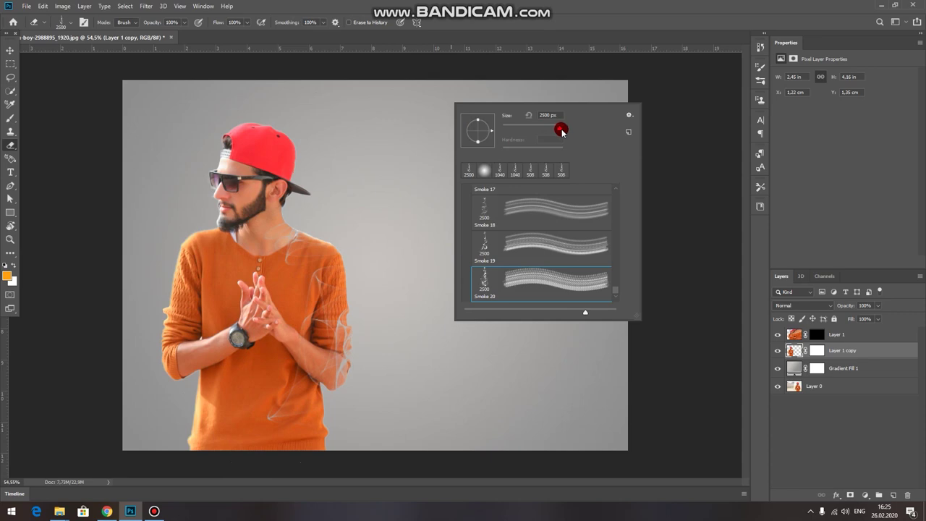
pyautogui.press('Return')
pyautogui.scroll(-2, 403, 164)
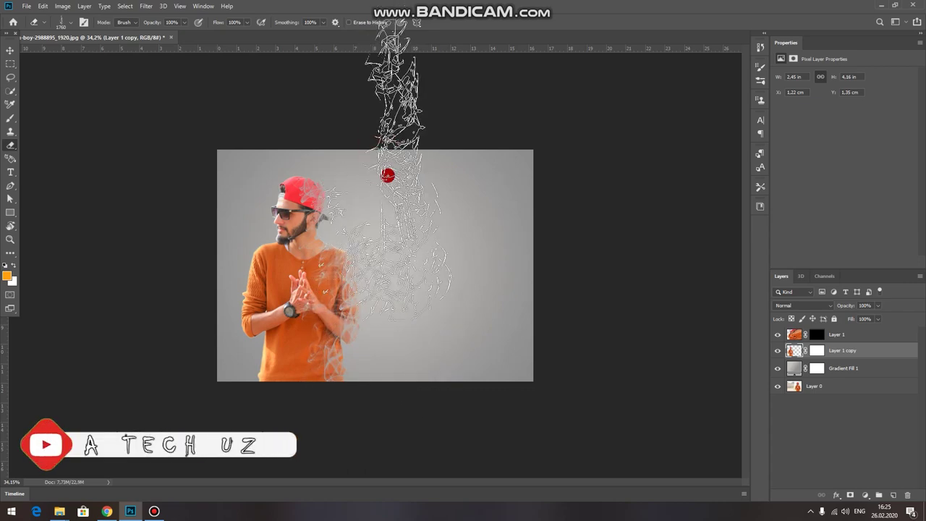
pyautogui.moveTo(384, 271); pyautogui.dragTo(388, 290)
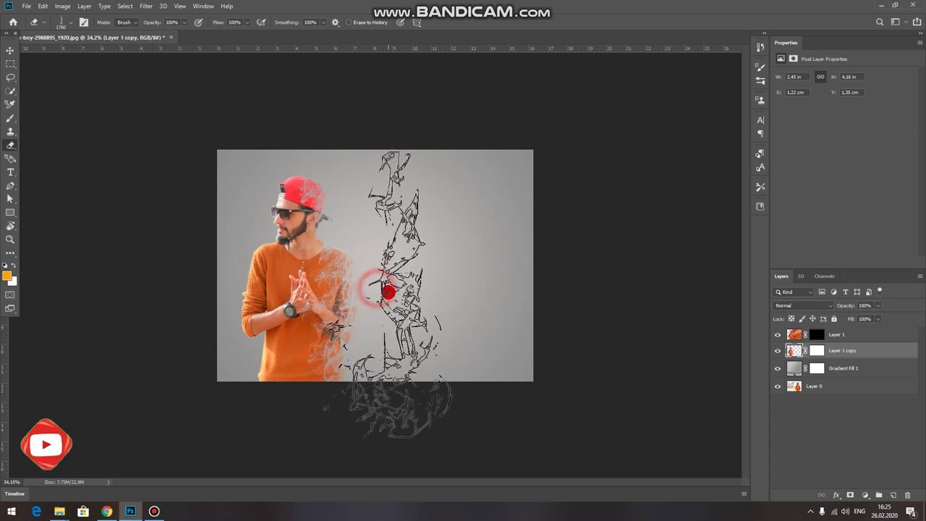
# - Erase more smoke texture from the right side with Smoke 18, then select Layer 1's mask with the Move tool
pyautogui.rightClick(416, 192)
pyautogui.click(451, 300)
pyautogui.click(381, 160)
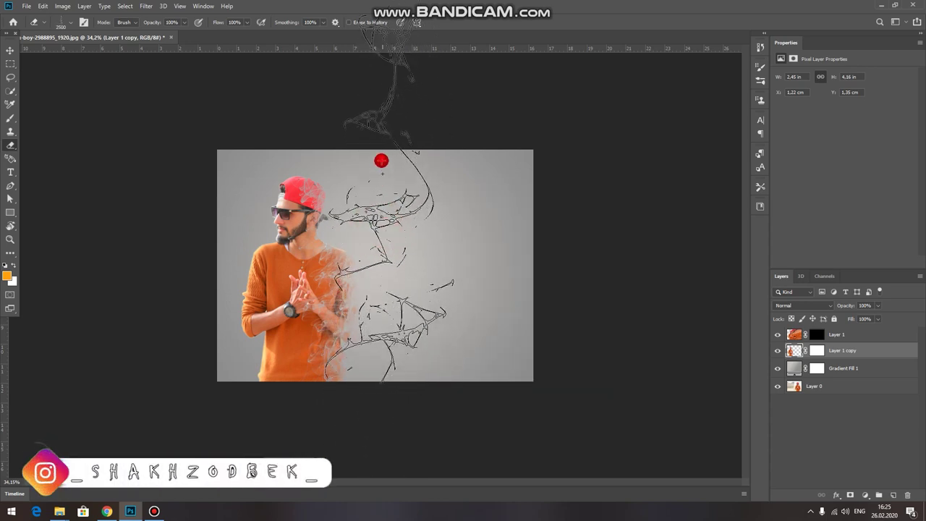
pyautogui.moveTo(381, 160); pyautogui.dragTo(372, 53)
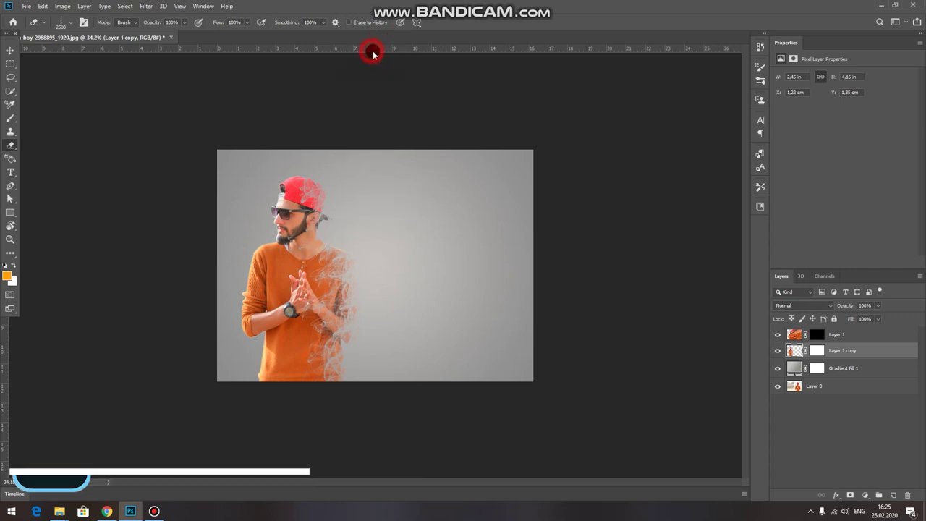
pyautogui.scroll(-2, 362, 162)
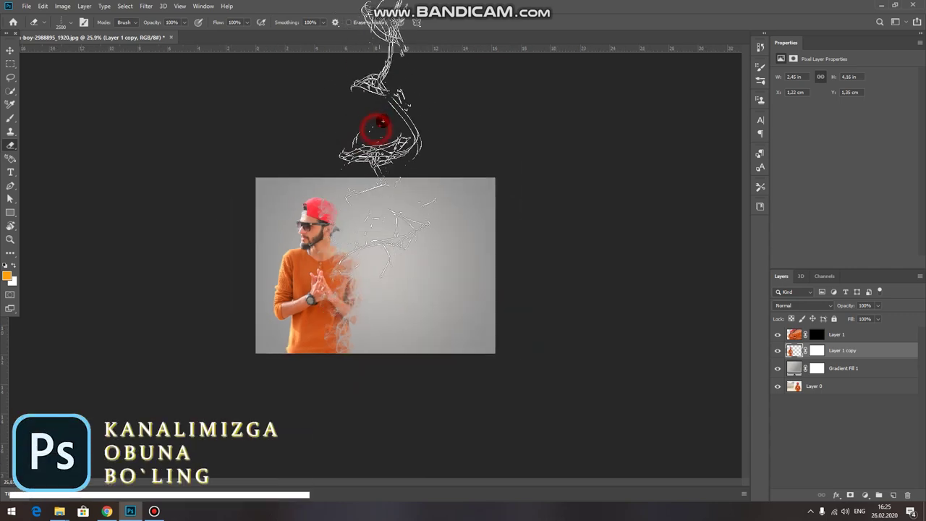
pyautogui.moveTo(381, 123)
pyautogui.mouseDown()
pyautogui.moveTo(379, 86)
pyautogui.moveTo(385, 248)
pyautogui.mouseUp()
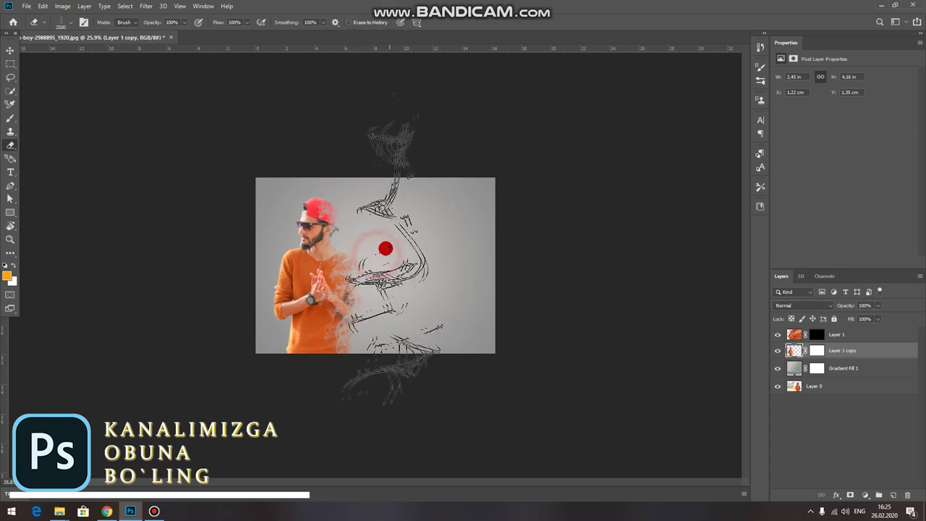
pyautogui.scroll(-1, 387, 239)
pyautogui.scroll(1, 390, 237)
pyautogui.scroll(2, 391, 237)
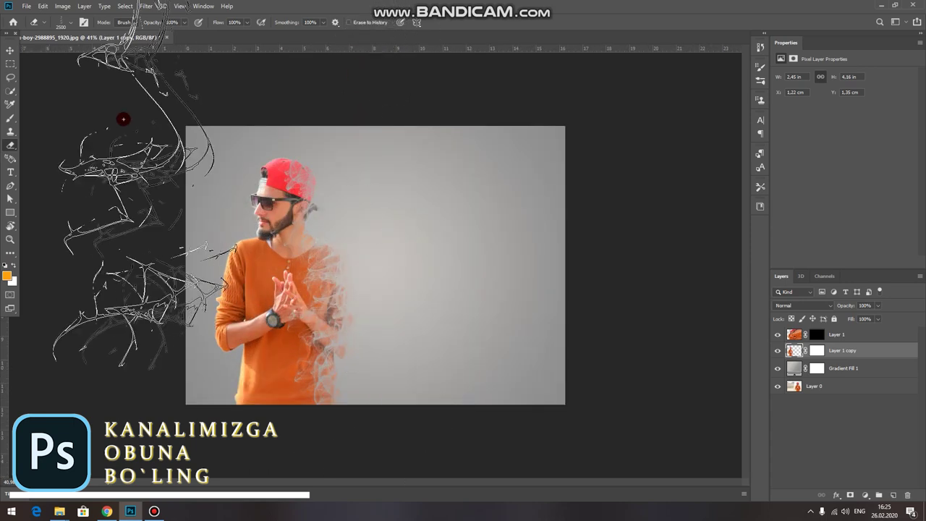
pyautogui.click(10, 50)
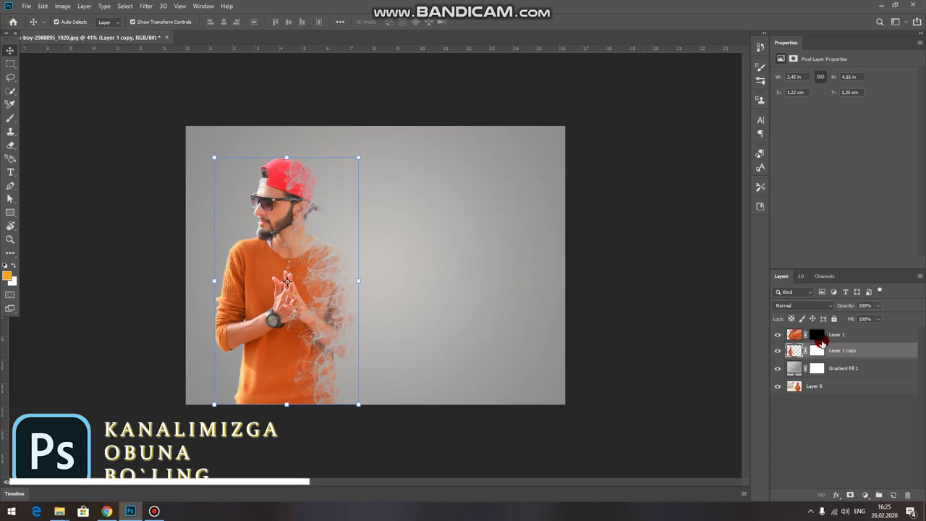
pyautogui.click(817, 335)
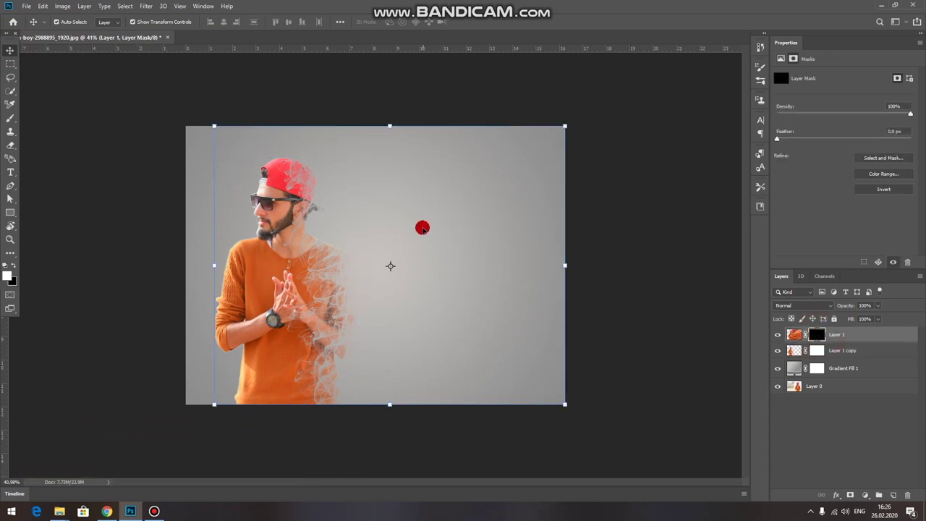
# - Paint orange smoke with a white smoke brush outward from the man's side on Layer 1's mask
pyautogui.click(9, 120)
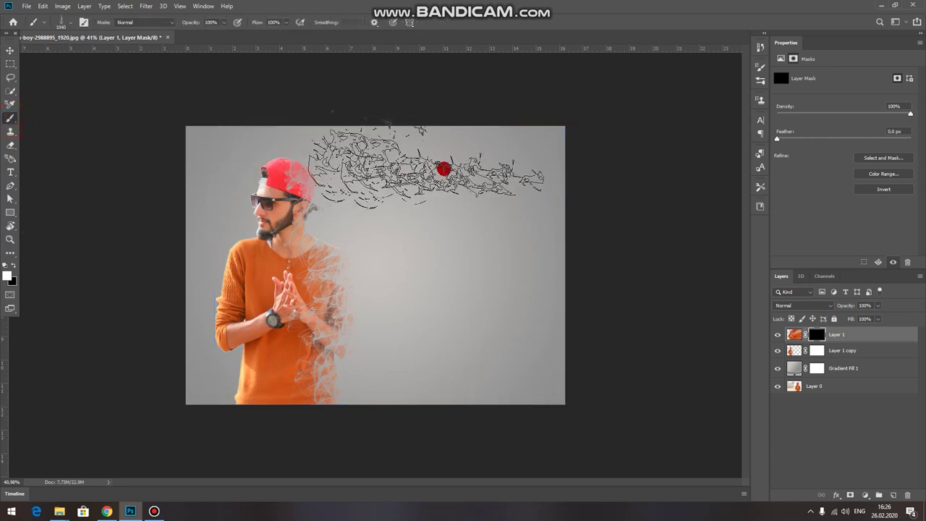
pyautogui.rightClick(422, 164)
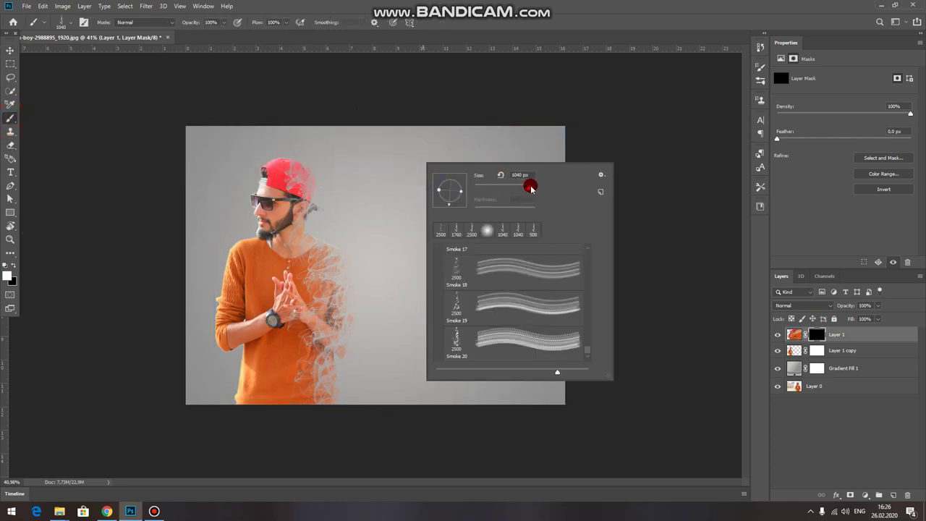
pyautogui.click(444, 201)
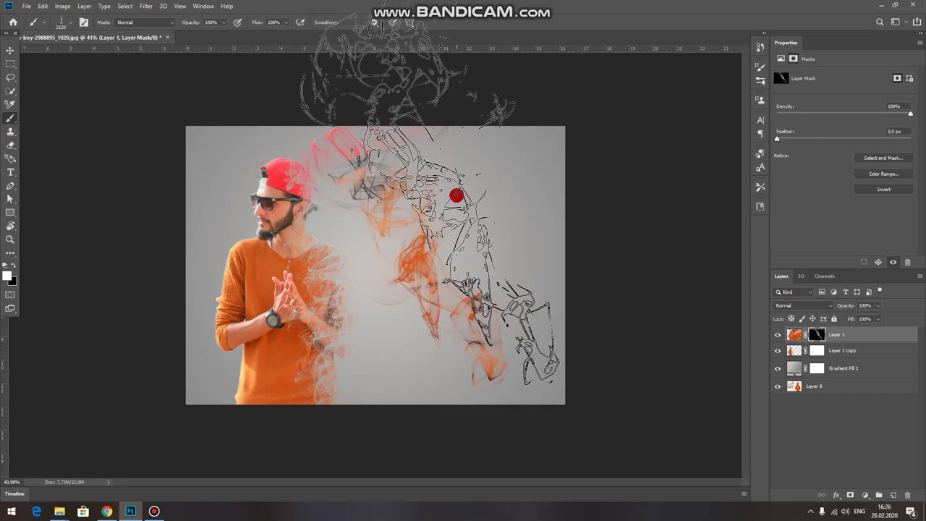
pyautogui.moveTo(445, 201); pyautogui.dragTo(588, 214)
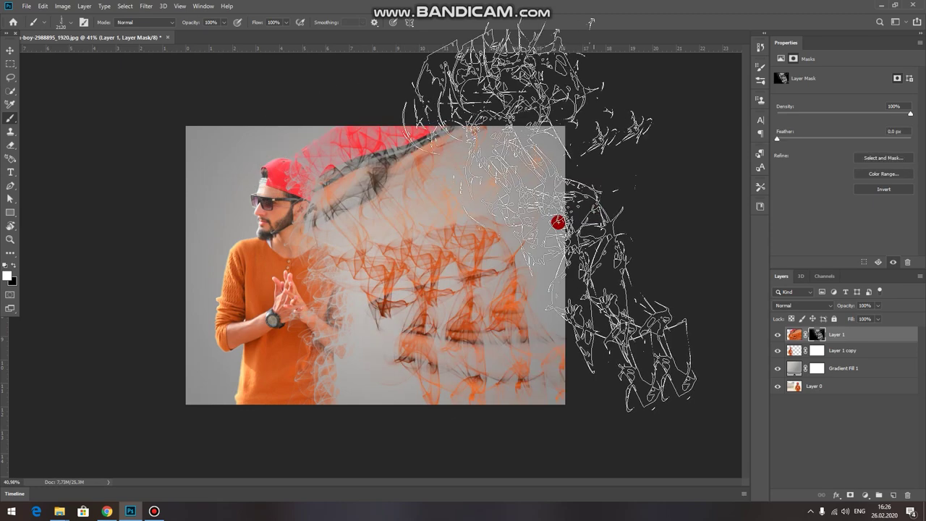
pyautogui.hotkey('ctrl', 'z')
pyautogui.moveTo(418, 257)
pyautogui.mouseDown()
pyautogui.moveTo(453, 424)
pyautogui.moveTo(546, 201)
pyautogui.mouseUp()
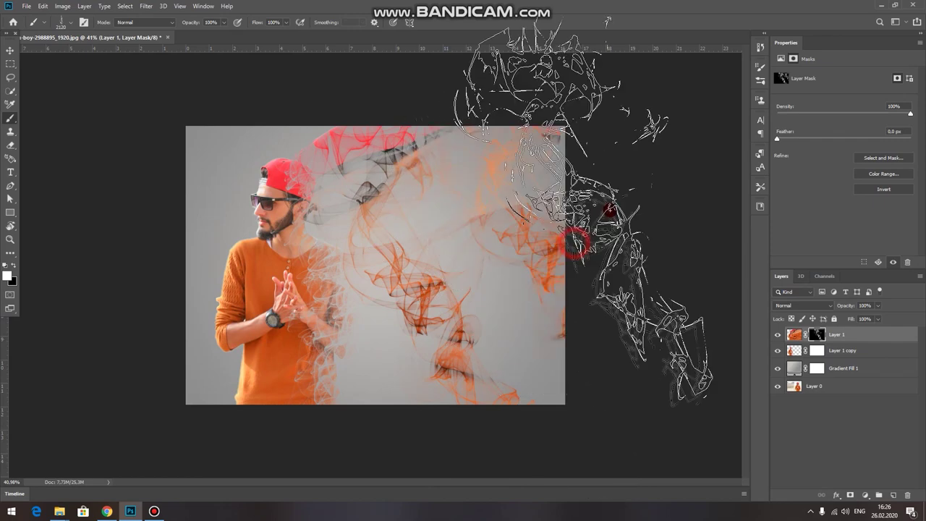
# - Set the smoke brush to 2500 px and paint denser orange smoke across the right side
pyautogui.rightClick(465, 244)
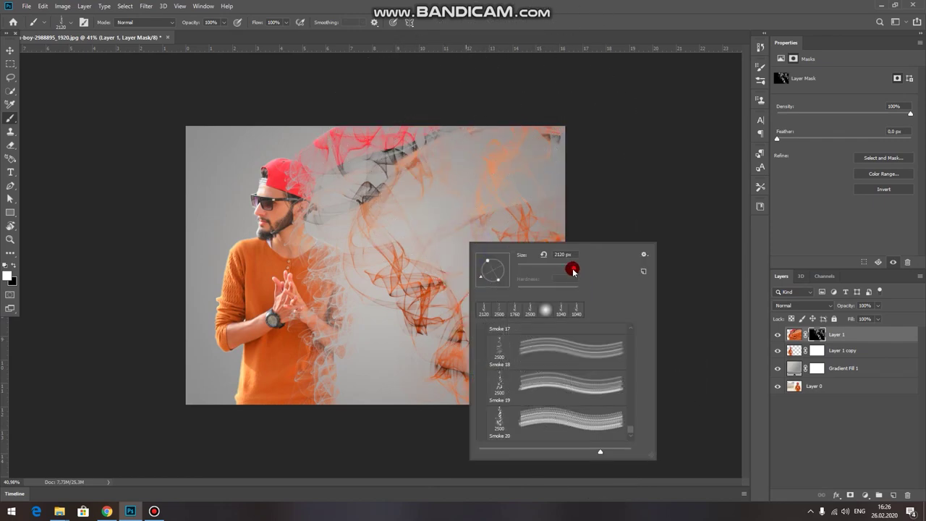
pyautogui.click(394, 290)
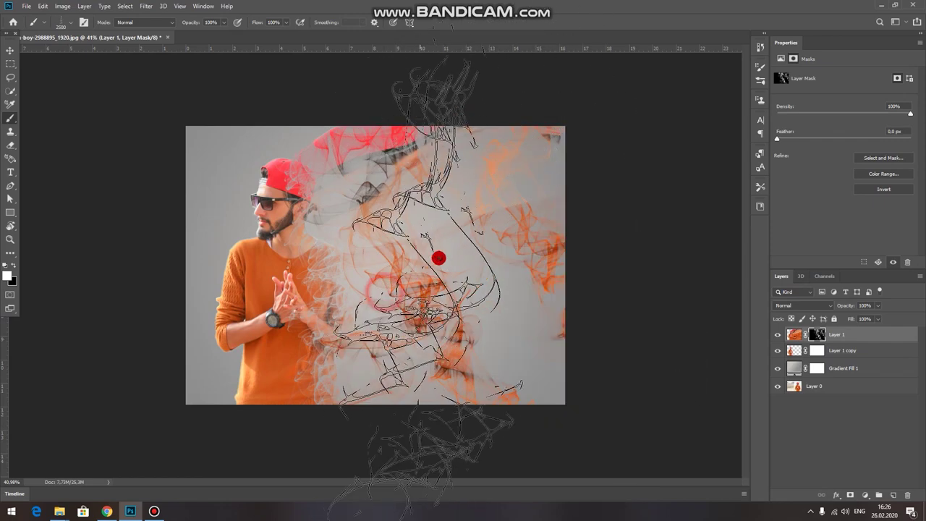
pyautogui.moveTo(492, 128)
pyautogui.mouseDown()
pyautogui.moveTo(388, 174)
pyautogui.moveTo(386, 279)
pyautogui.moveTo(353, 73)
pyautogui.mouseUp()
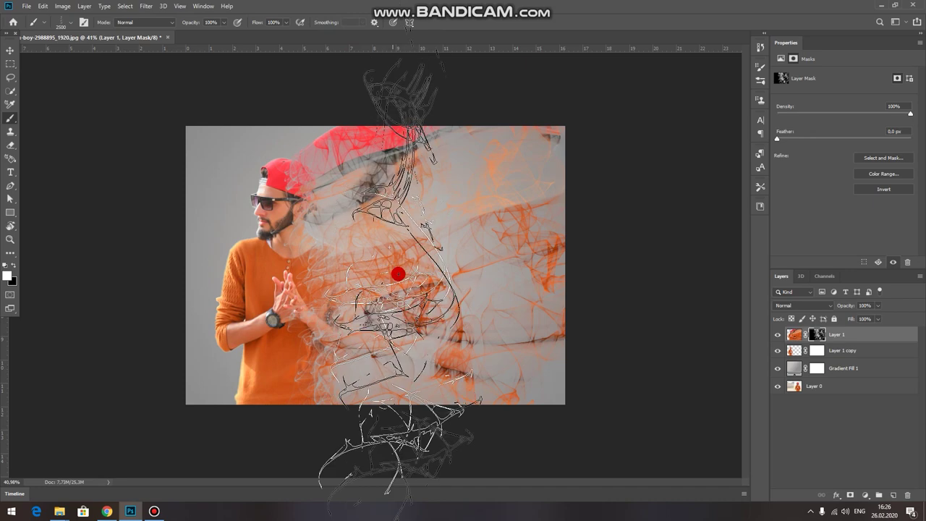
pyautogui.click(470, 80)
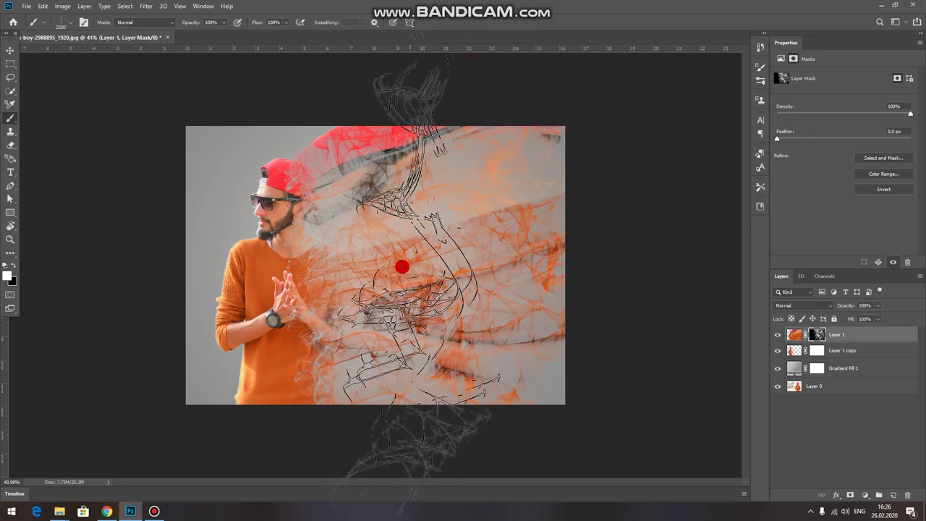
pyautogui.scroll(-1, 380, 277)
pyautogui.scroll(2, 380, 277)
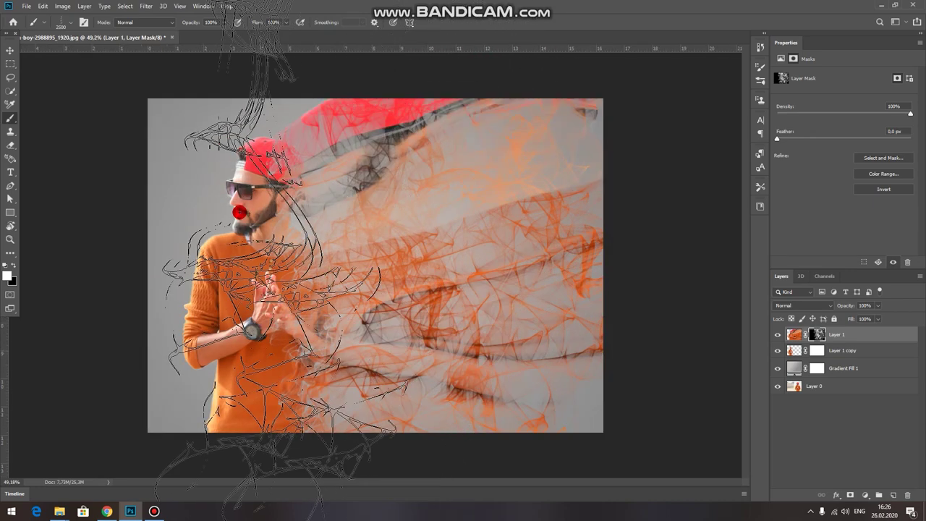
pyautogui.click(8, 51)
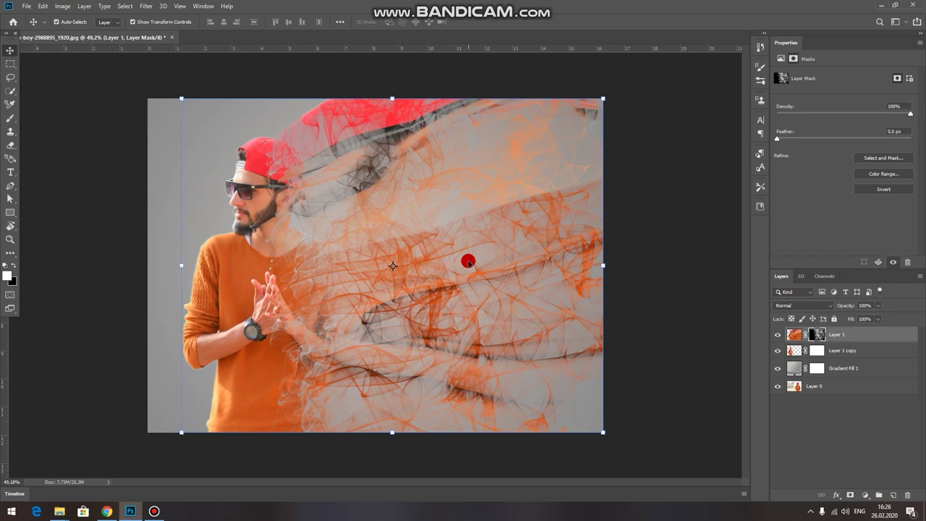
# - Use the Eraser on Layer 1's mask with the smoke brush sized to 1760 px
pyautogui.click(10, 144)
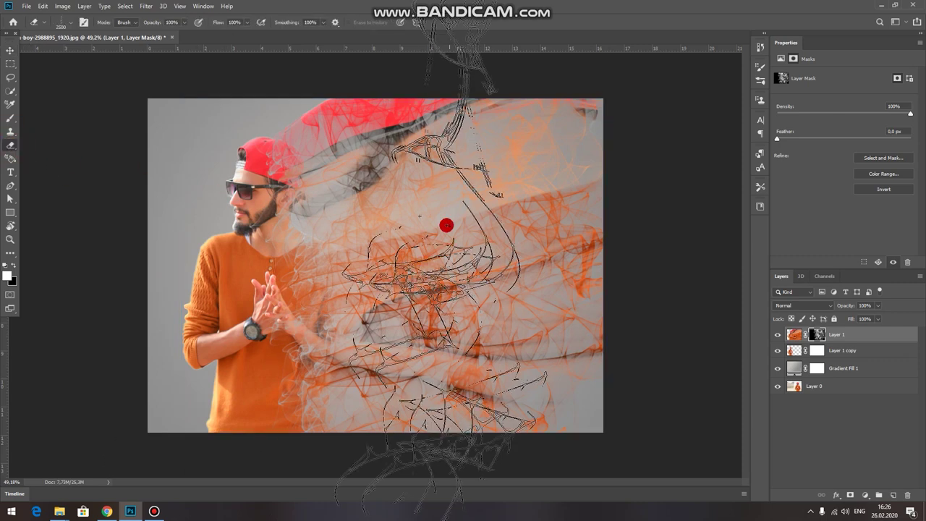
pyautogui.click(822, 337)
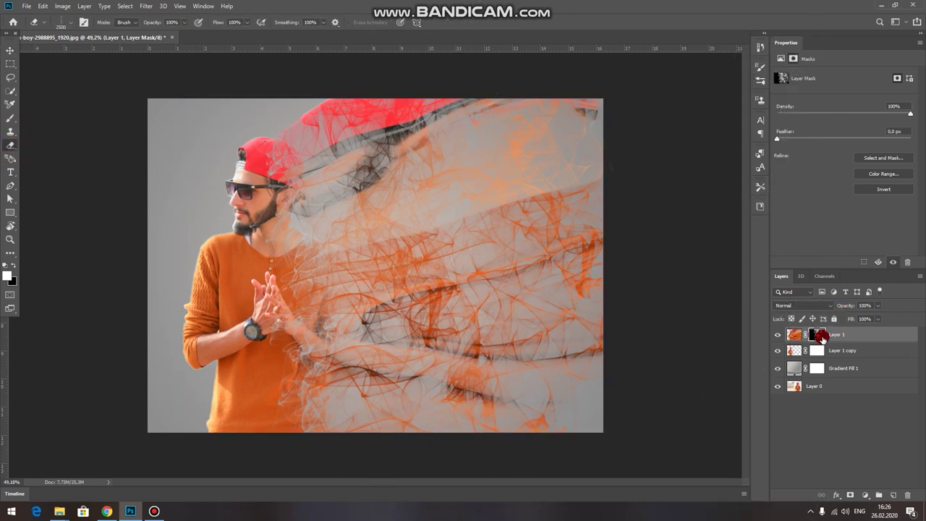
pyautogui.rightClick(532, 210)
pyautogui.moveTo(637, 237)
pyautogui.mouseDown()
pyautogui.moveTo(502, 180)
pyautogui.moveTo(615, 215)
pyautogui.moveTo(637, 236)
pyautogui.mouseUp()
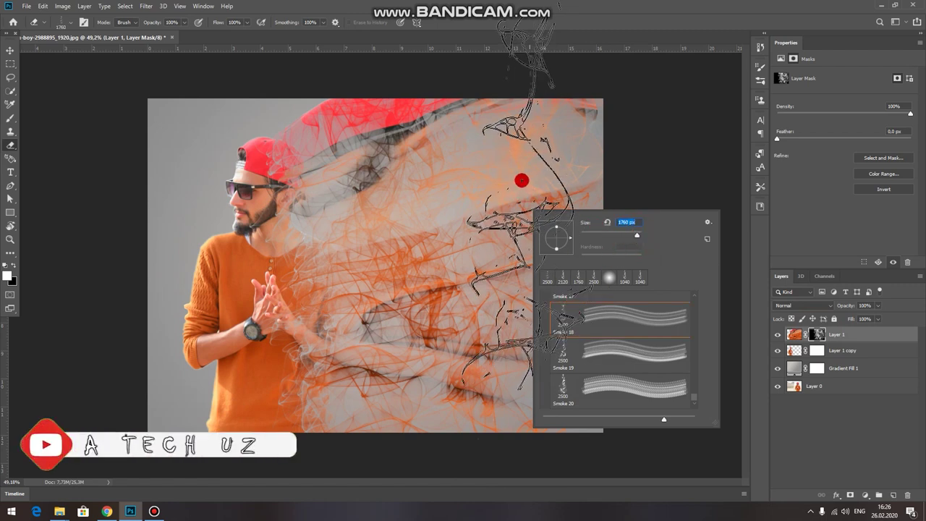
pyautogui.press('Return')
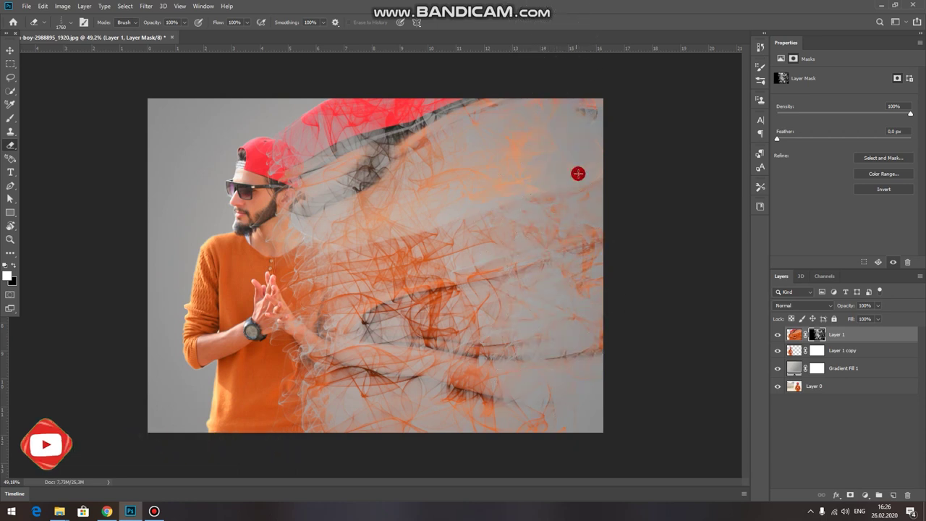
# - Erase smoke stamps from the upper-right, right side, and near the man to thin the orange trails
pyautogui.click(487, 130)
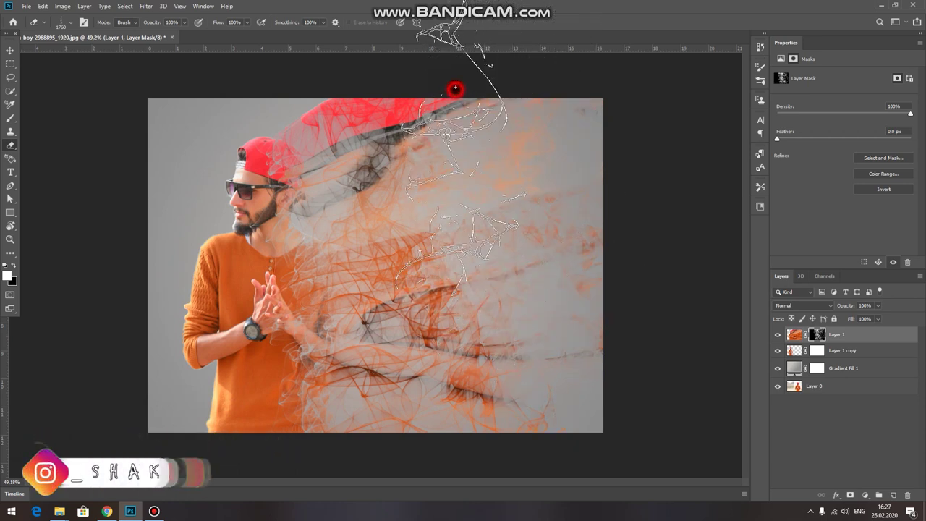
pyautogui.click(548, 242)
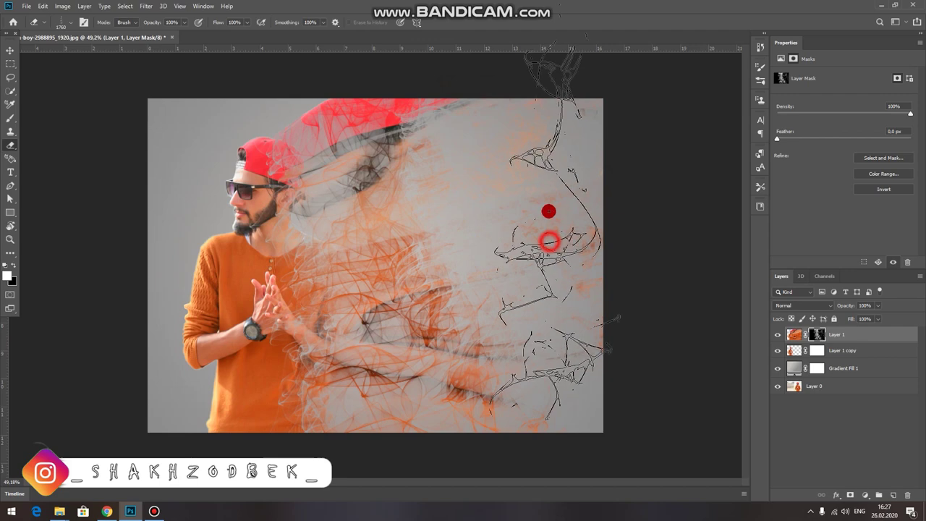
pyautogui.click(512, 372)
pyautogui.moveTo(364, 309)
pyautogui.mouseDown()
pyautogui.moveTo(351, 248)
pyautogui.moveTo(337, 279)
pyautogui.moveTo(339, 82)
pyautogui.moveTo(321, 79)
pyautogui.moveTo(379, 114)
pyautogui.moveTo(436, 217)
pyautogui.moveTo(424, 248)
pyautogui.moveTo(552, 161)
pyautogui.moveTo(554, 268)
pyautogui.mouseUp()
# - Switch the eraser brush to Soft Round
pyautogui.rightClick(554, 224)
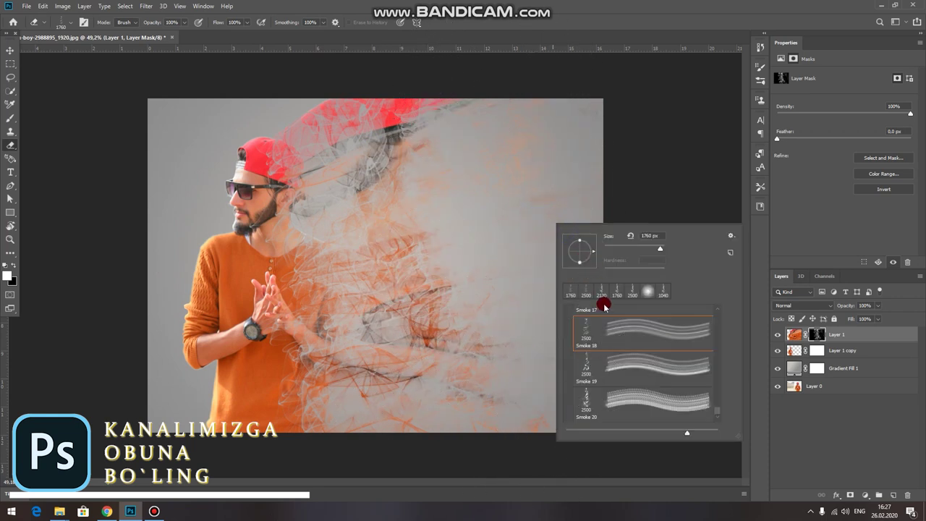
pyautogui.moveTo(718, 413); pyautogui.dragTo(713, 320)
pyautogui.click(585, 332)
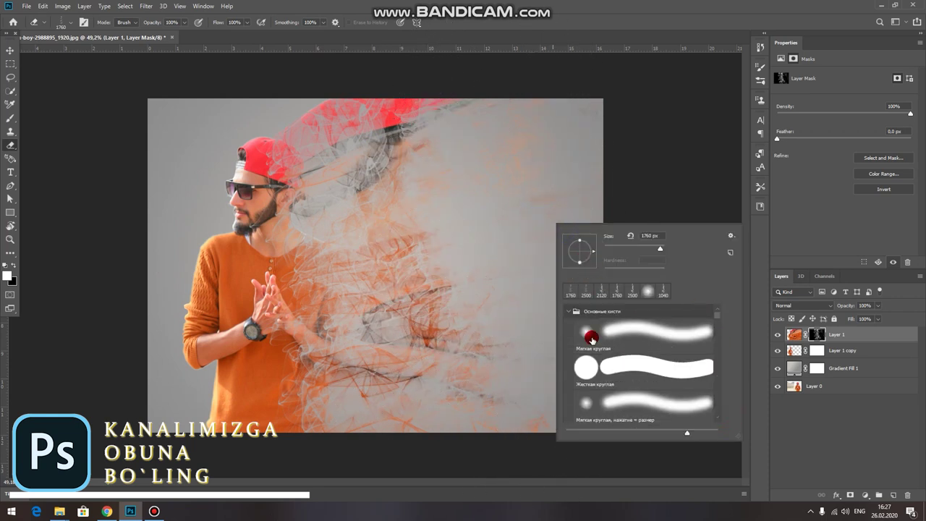
# - Softly erase leftover smoke specks at the bottom-right corner and along the right and top edges
pyautogui.moveTo(596, 151)
pyautogui.mouseDown()
pyautogui.moveTo(624, 157)
pyautogui.moveTo(630, 265)
pyautogui.moveTo(610, 418)
pyautogui.moveTo(591, 420)
pyautogui.mouseUp()
pyautogui.moveTo(620, 376)
pyautogui.mouseDown()
pyautogui.moveTo(569, 306)
pyautogui.moveTo(552, 206)
pyautogui.moveTo(487, 71)
pyautogui.mouseUp()
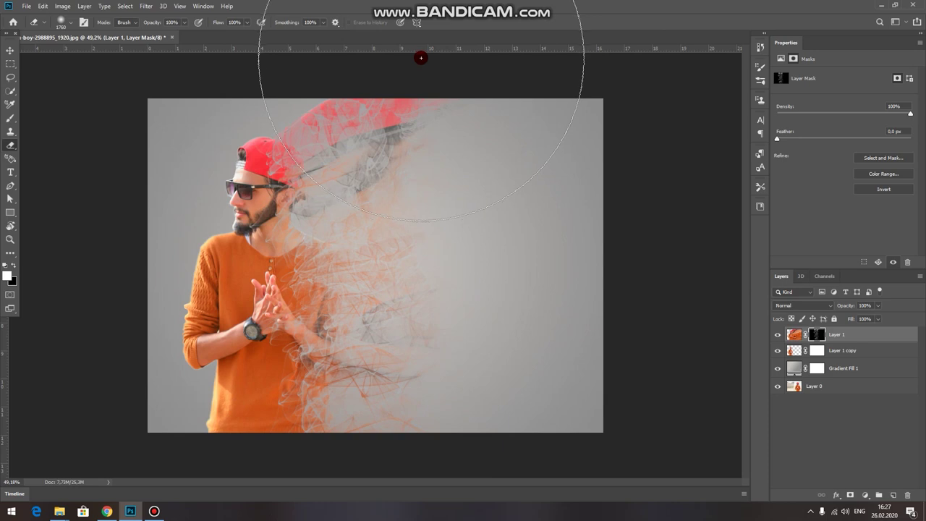
pyautogui.scroll(-2, 420, 56)
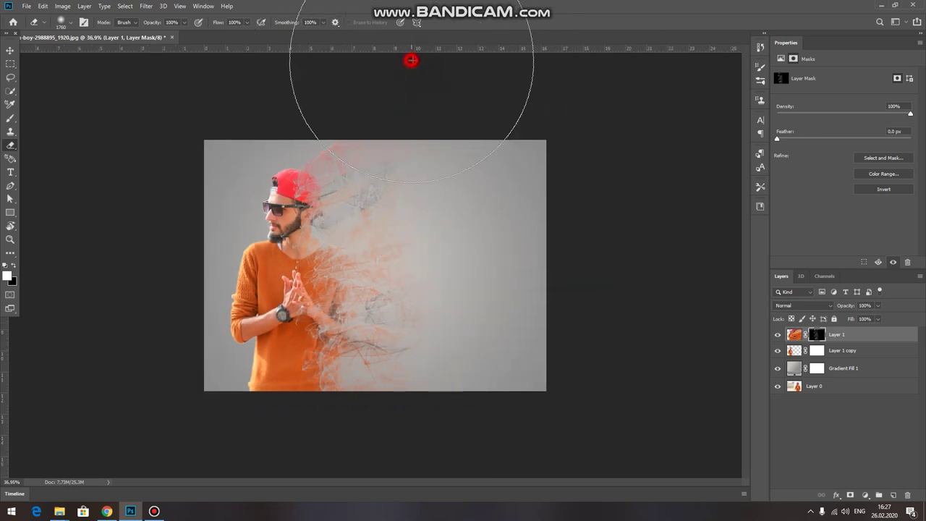
pyautogui.scroll(-3, 457, 208)
pyautogui.scroll(3, 458, 208)
pyautogui.scroll(3, 430, 188)
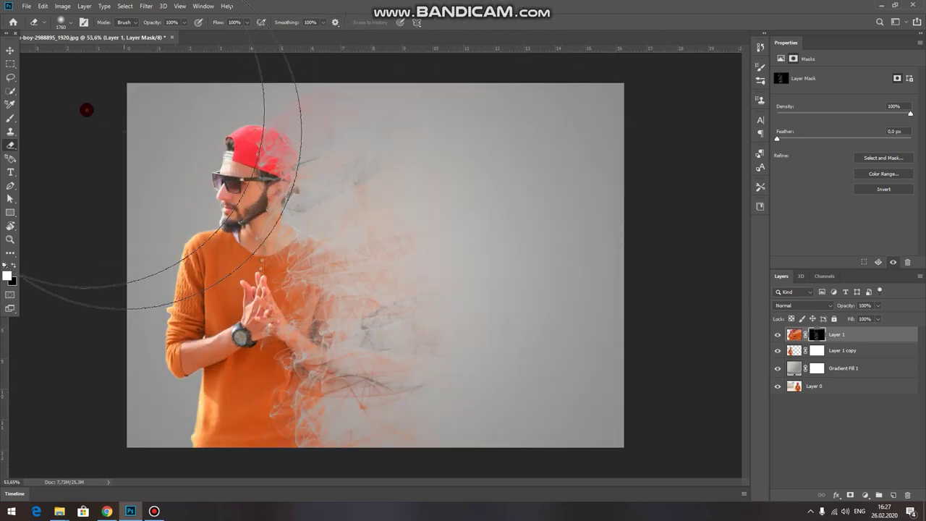
# - Switch to the Move tool and deselect the layers to view the finished image
pyautogui.click(10, 50)
pyautogui.scroll(1, 176, 156)
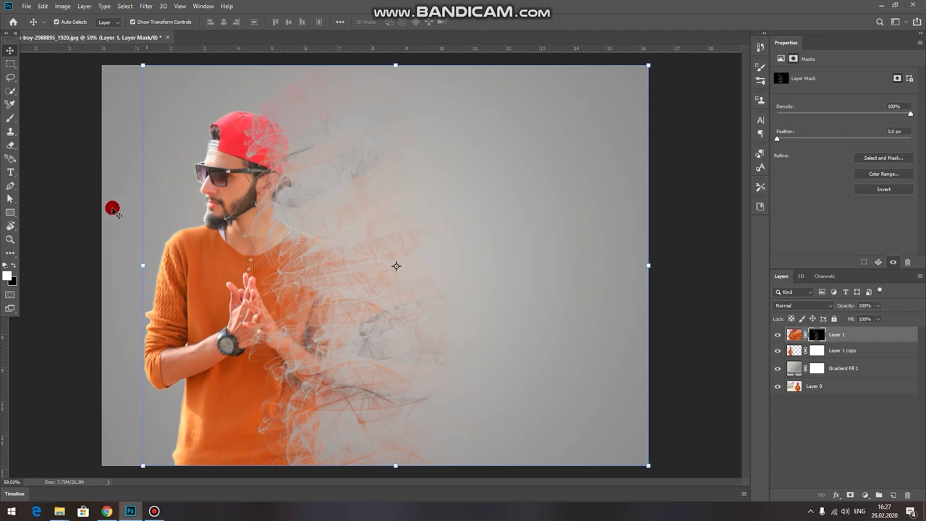
pyautogui.click(80, 199)
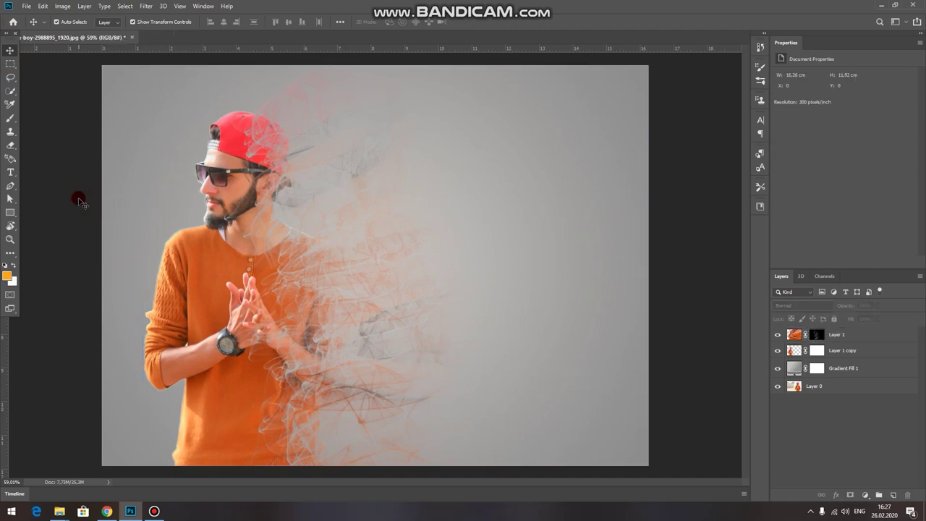